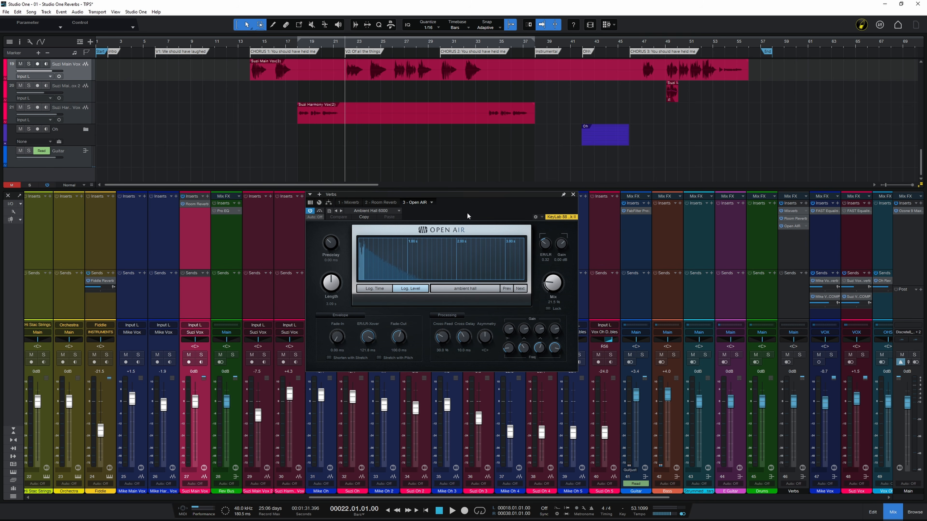
Close the Open AIR window, open Room Reverb on the Suzi Main Vox channel and audition the mix from bar 22.
left_click(573, 195)
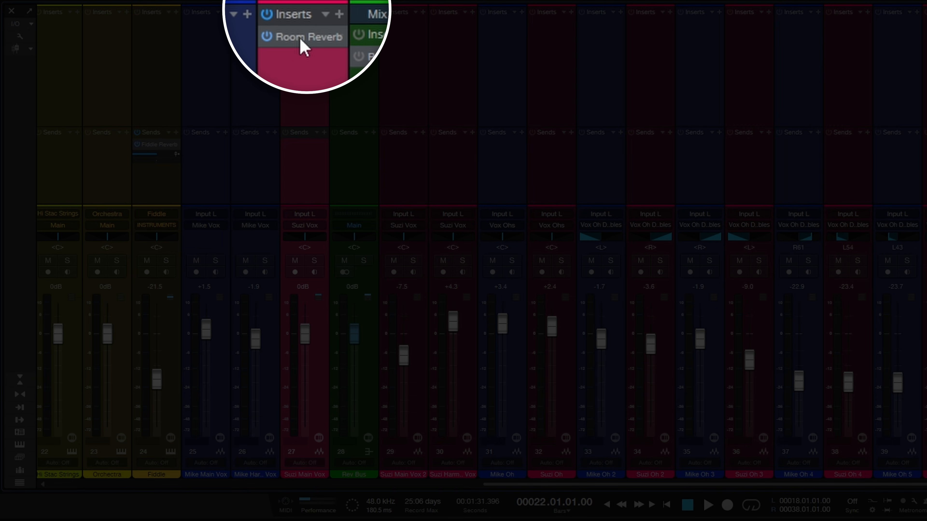
left_click(304, 25)
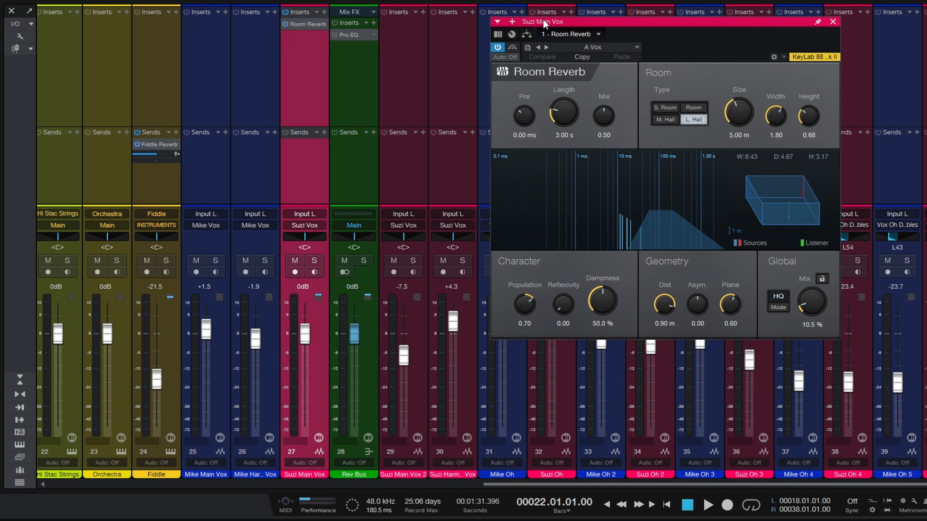
key("space")
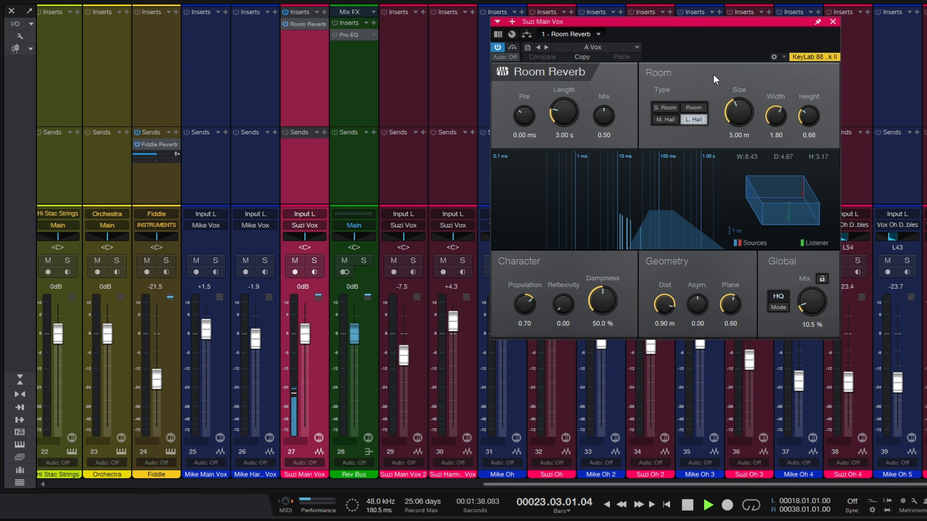
key("space")
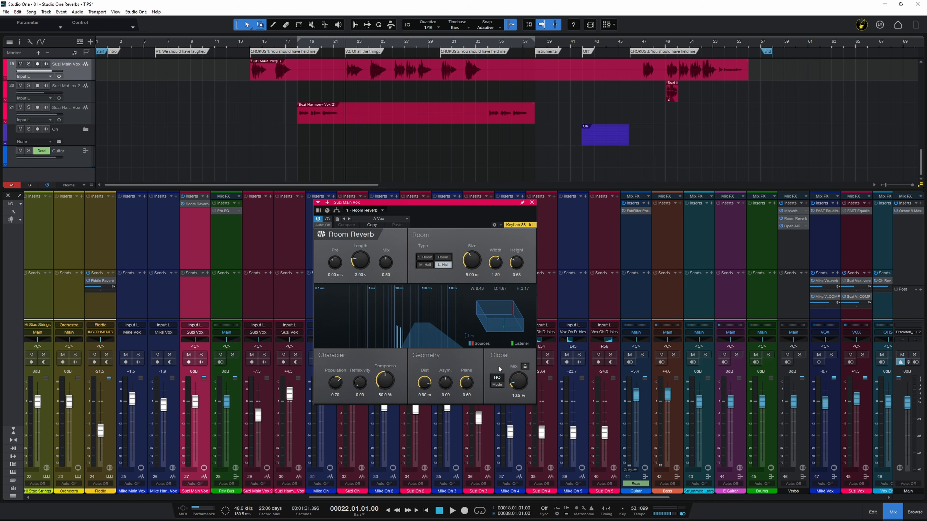
Solo the Suzi Main Vox channel and audition its reverb from bar 22.
left_click(201, 355)
key("space")
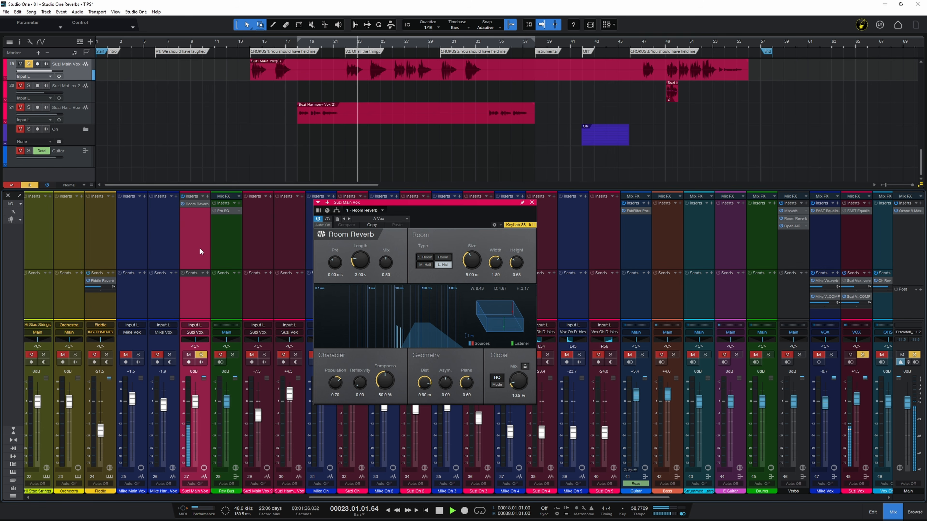
key("space")
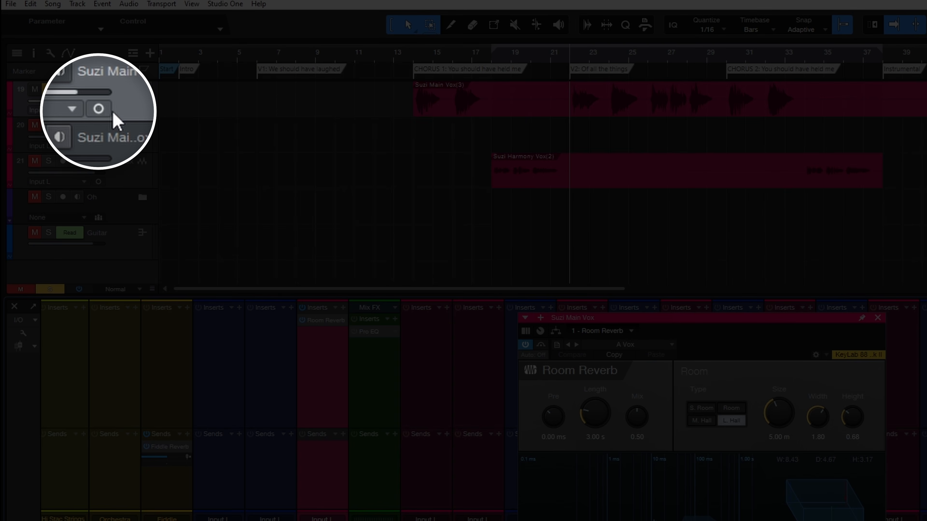
Switch the Suzi Main Vox track to stereo, audition the soloed reverb from bar 22 and clear the solo.
left_click(100, 109)
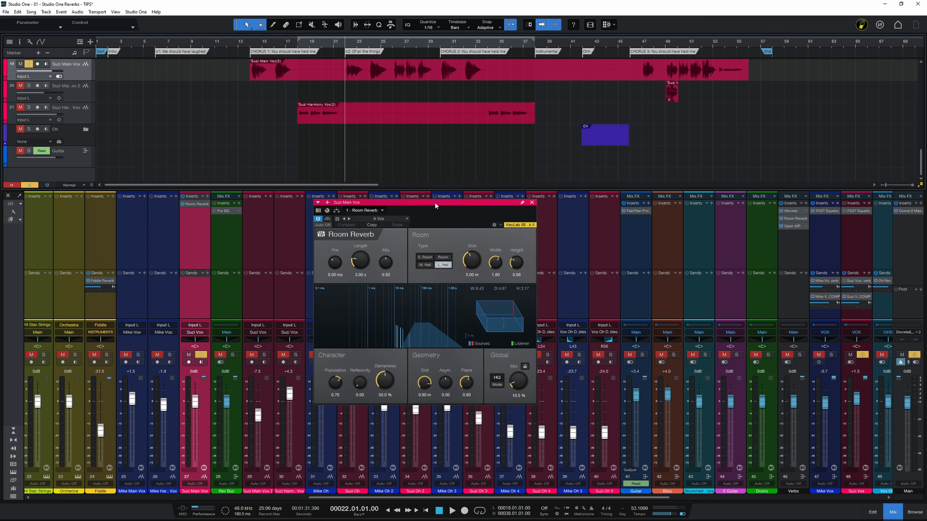
key("space")
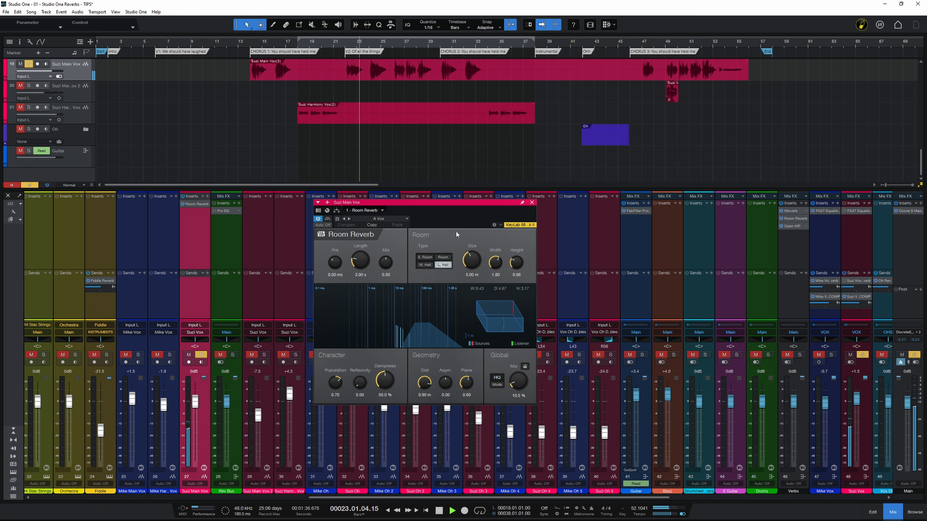
key("space")
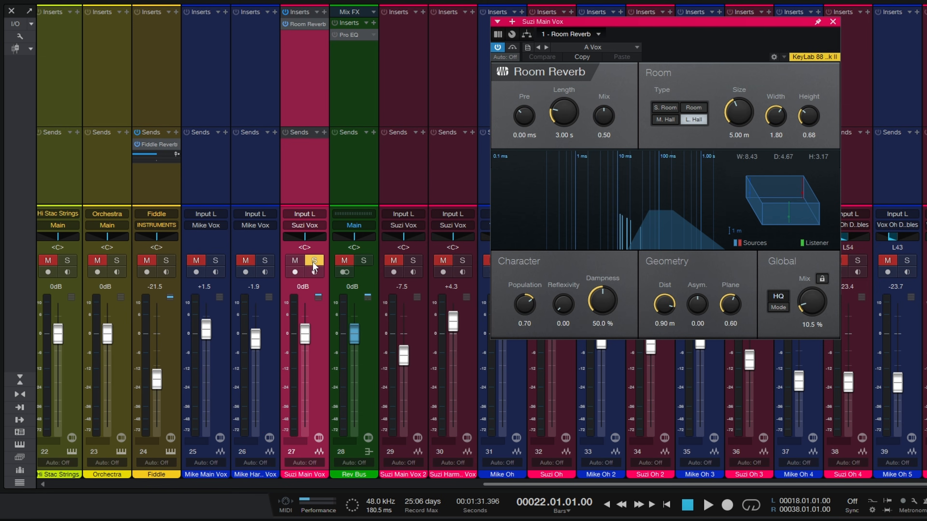
left_click(314, 260)
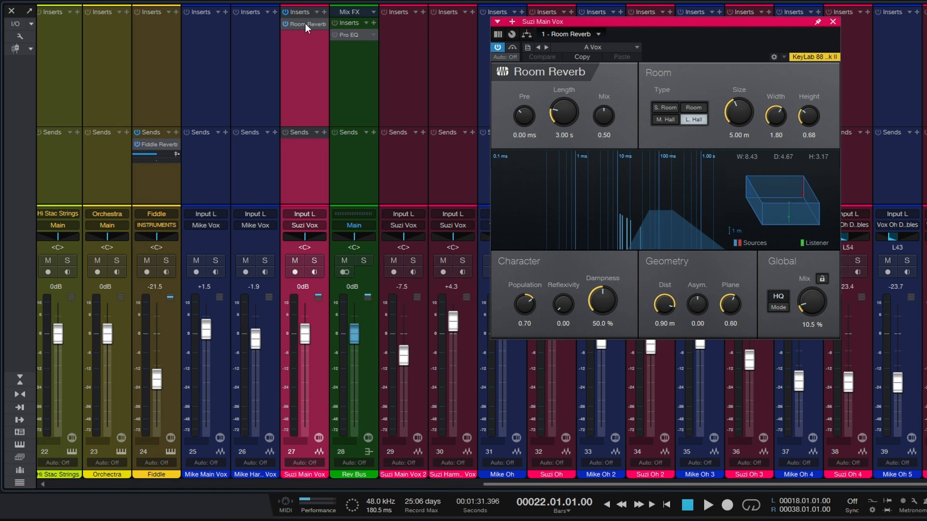
Move Room Reverb from Suzi Main Vox to Rev Bus and add a send from the vocal to Rev Bus.
left_click_drag(304, 23, 354, 49)
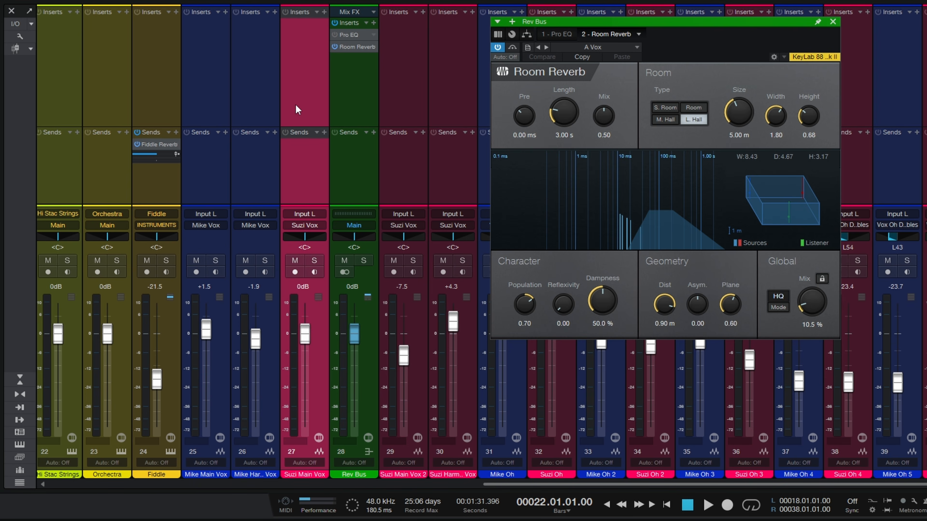
left_click(324, 132)
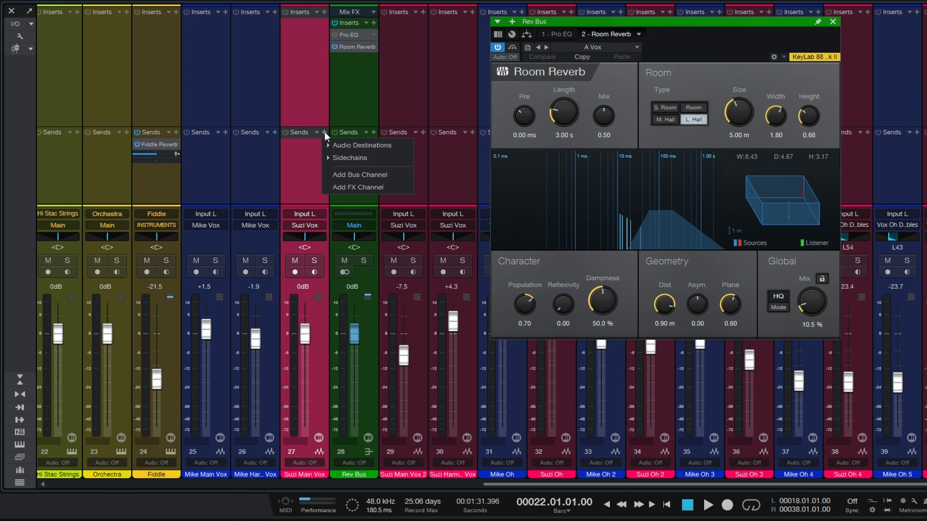
left_click(329, 146)
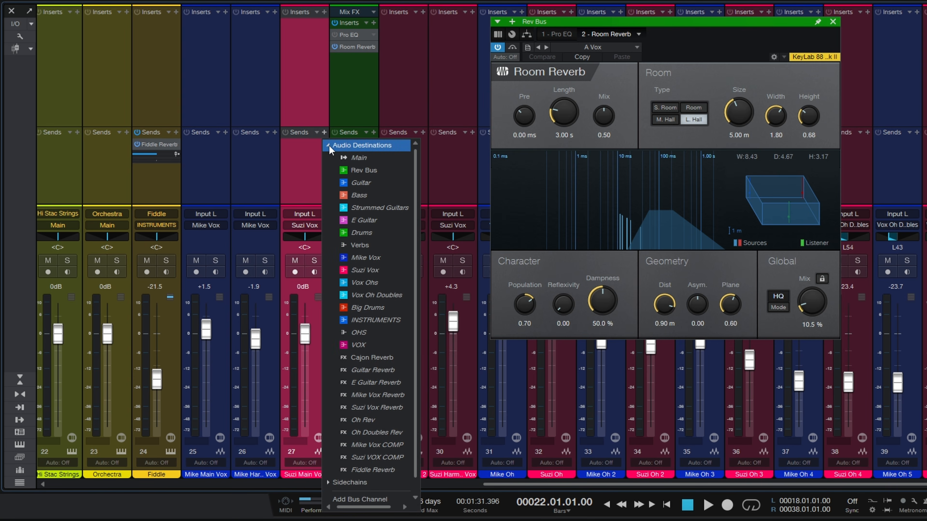
left_click(365, 170)
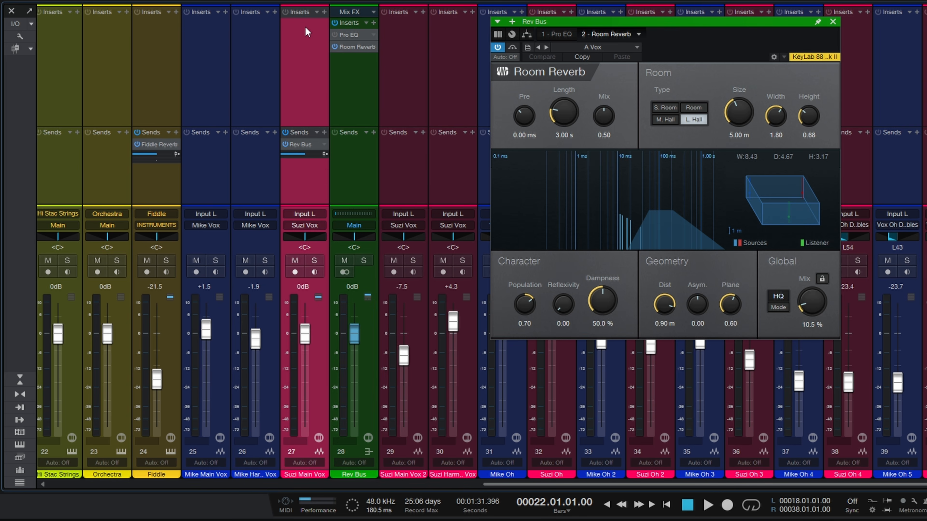
Select the Rev Bus channel and audition the mix from bar 22 with the vocal feeding it.
left_click(356, 175)
key("space")
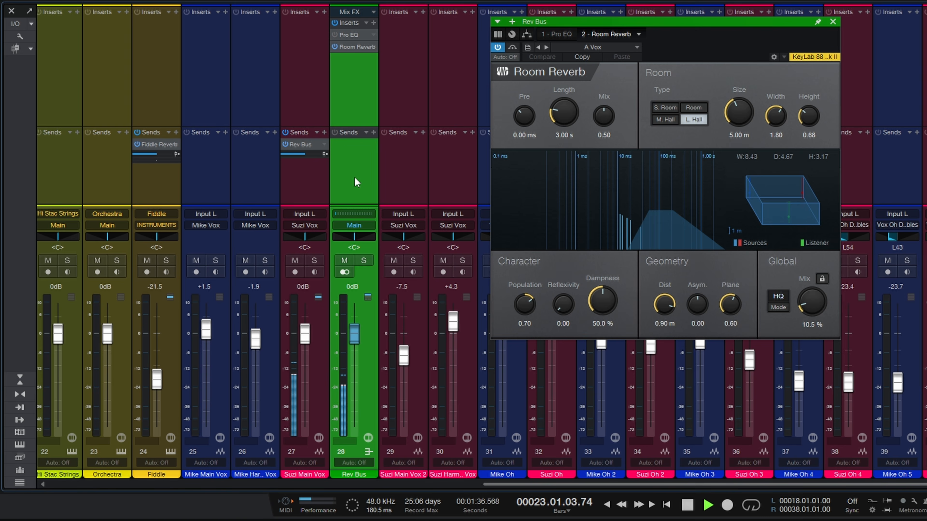
key("space")
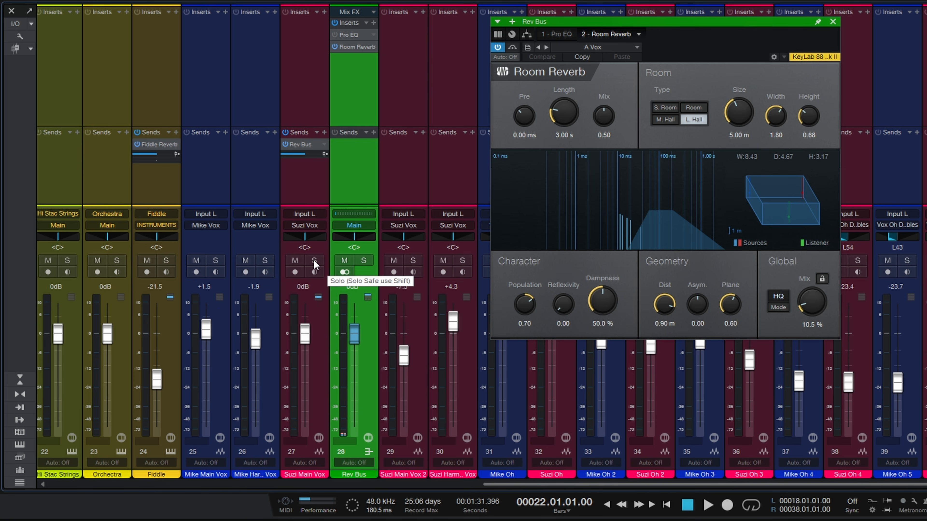
Solo Suzi Main Vox and set the global Mix of Room Reverb on Rev Bus to 100%.
left_click(313, 261)
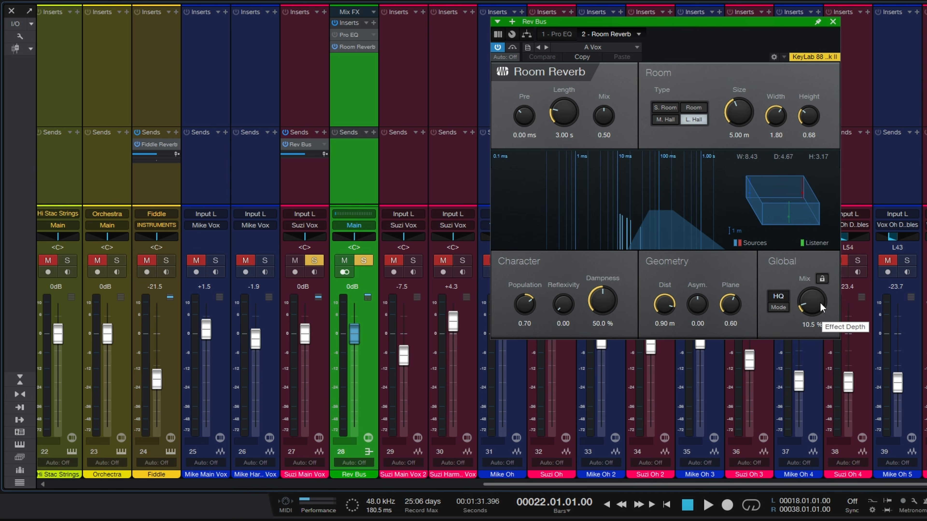
left_click_drag(813, 310, 815, 303)
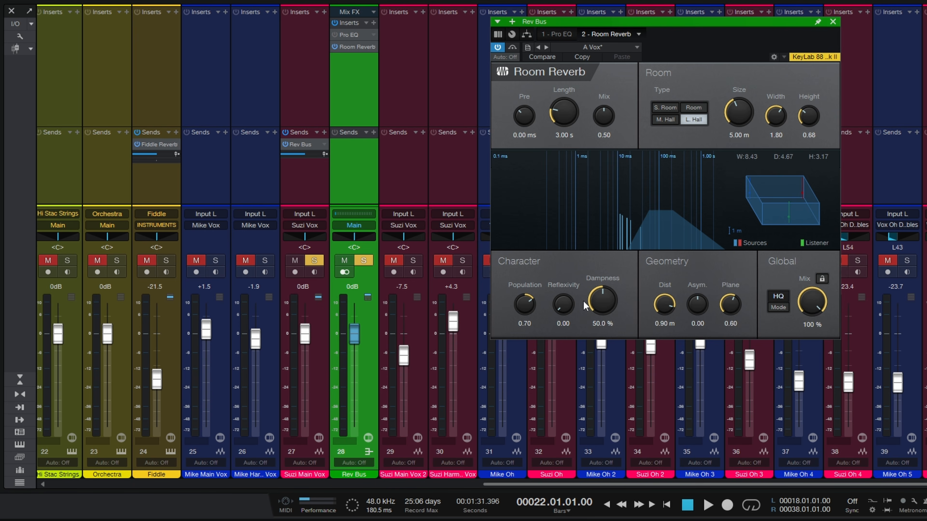
Pull the Rev Bus fader fully down and raise it to -11.3 dB during playback to blend in the reverb.
left_click_drag(355, 335, 353, 361)
left_click_drag(357, 351, 356, 436)
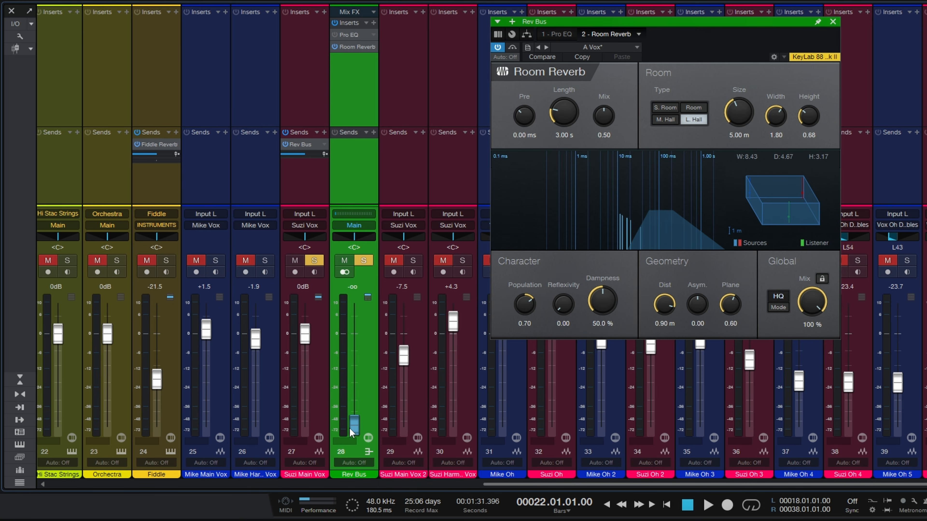
key("space")
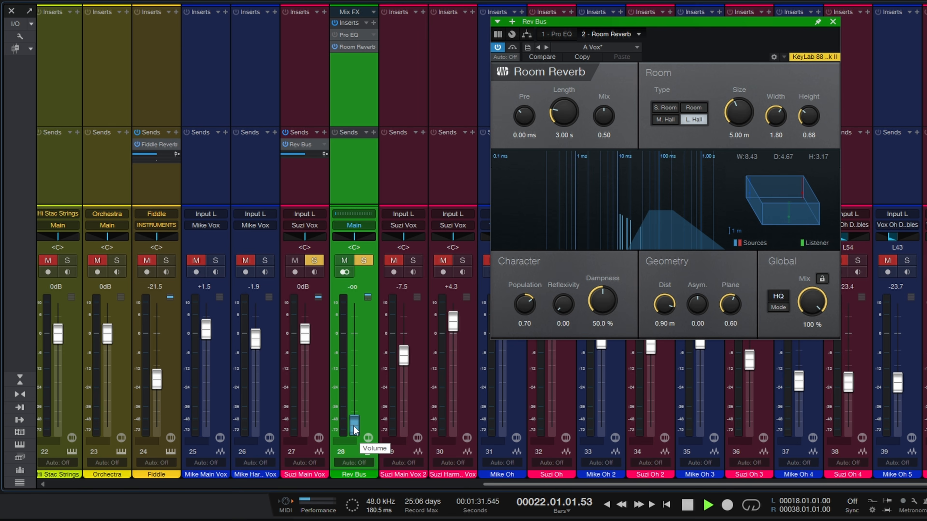
left_click_drag(353, 430, 350, 364)
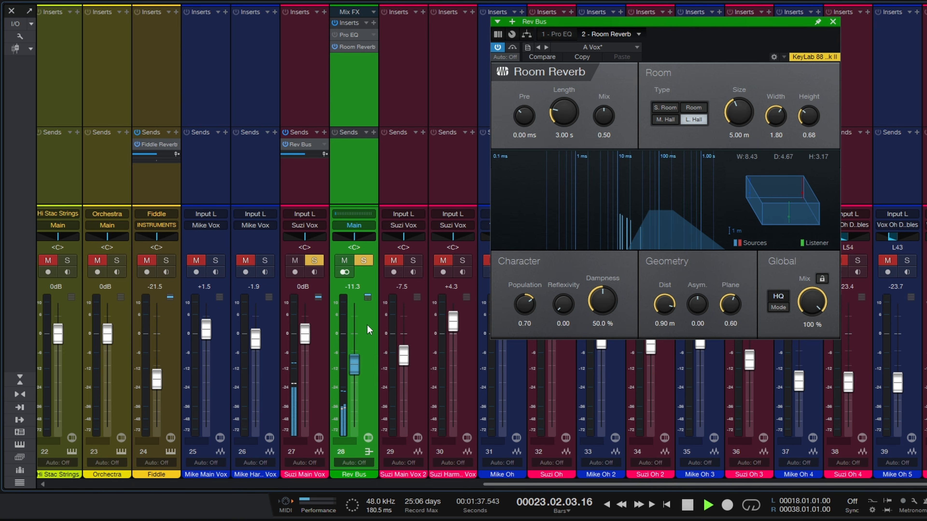
key("space")
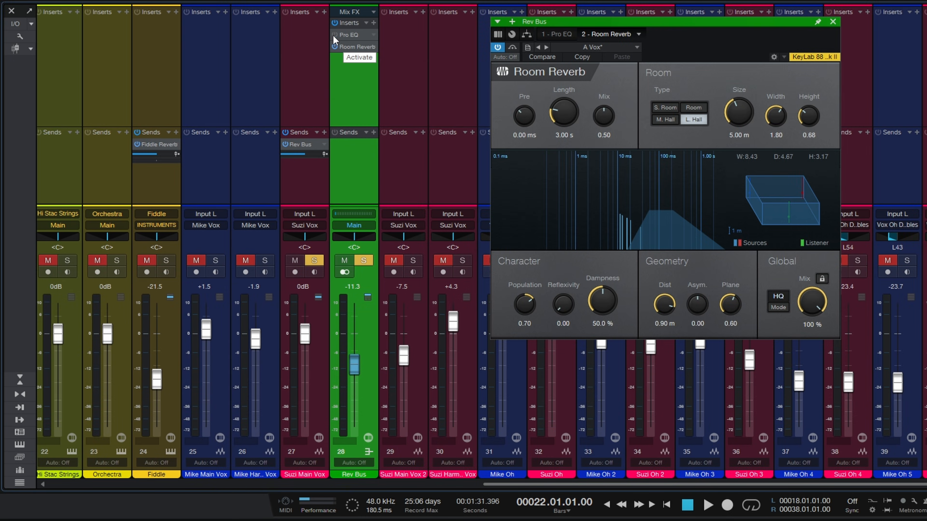
Activate and open Pro EQ on Rev Bus and audition the soloed vocal reverb with its low cut.
left_click(334, 35)
left_click(356, 34)
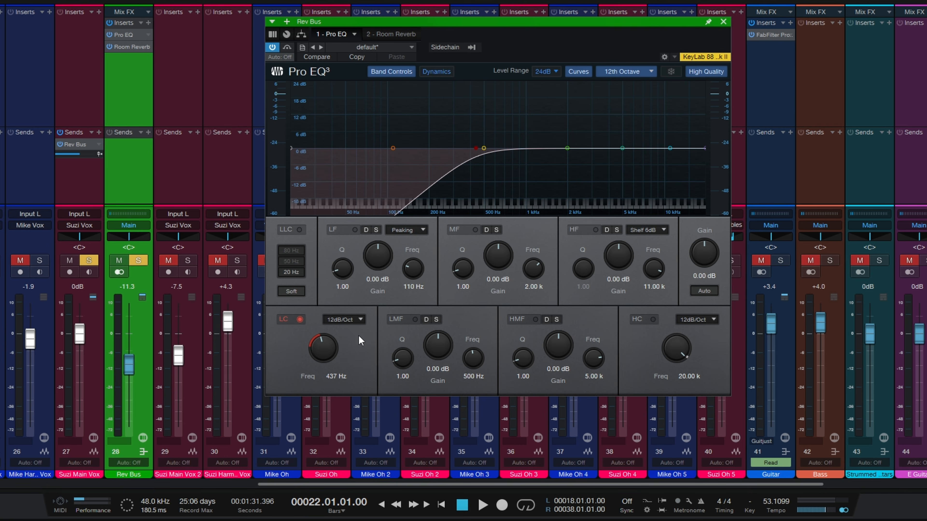
key("space")
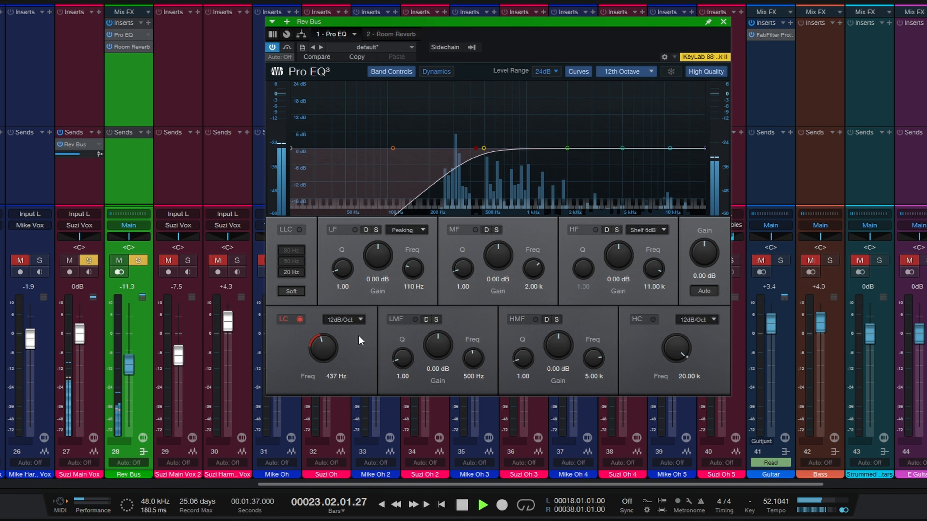
key("space")
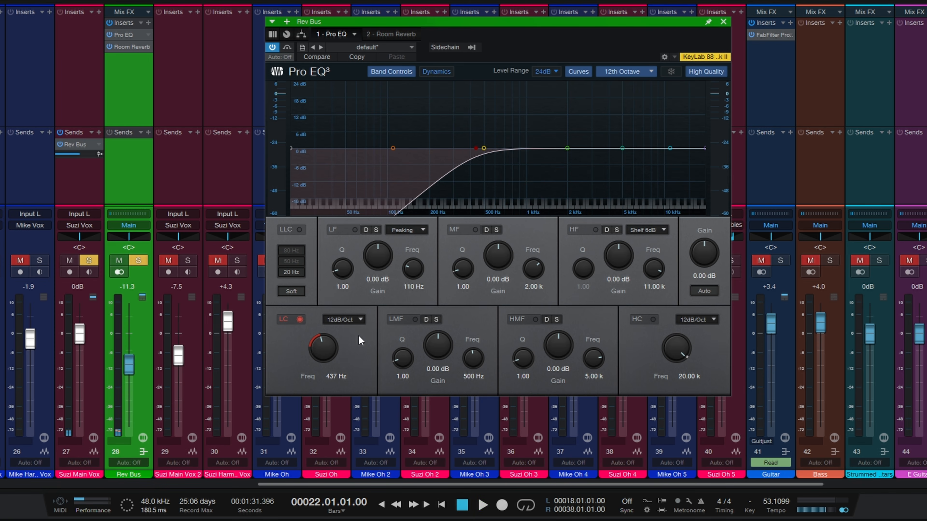
Unsolo Suzi Main Vox and audition the full mix from bar 22 with the filtered reverb bus.
left_click(89, 260)
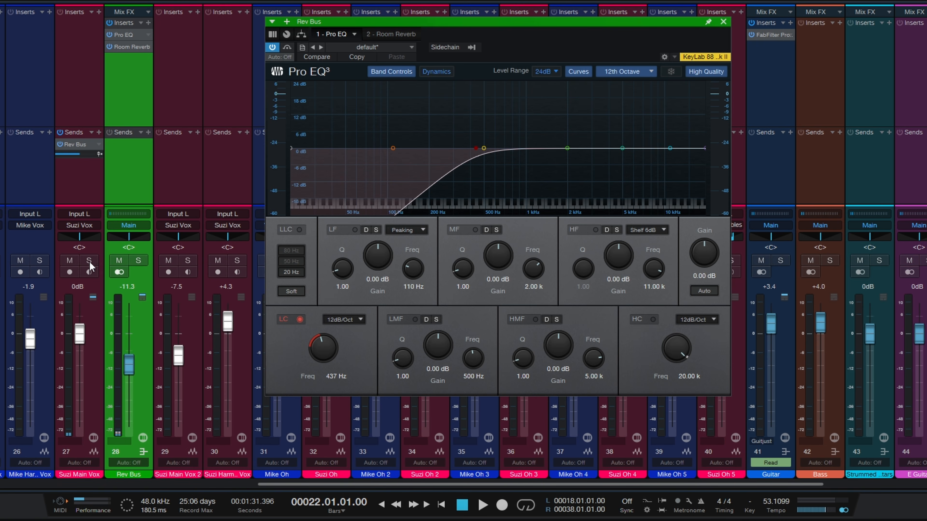
key("space")
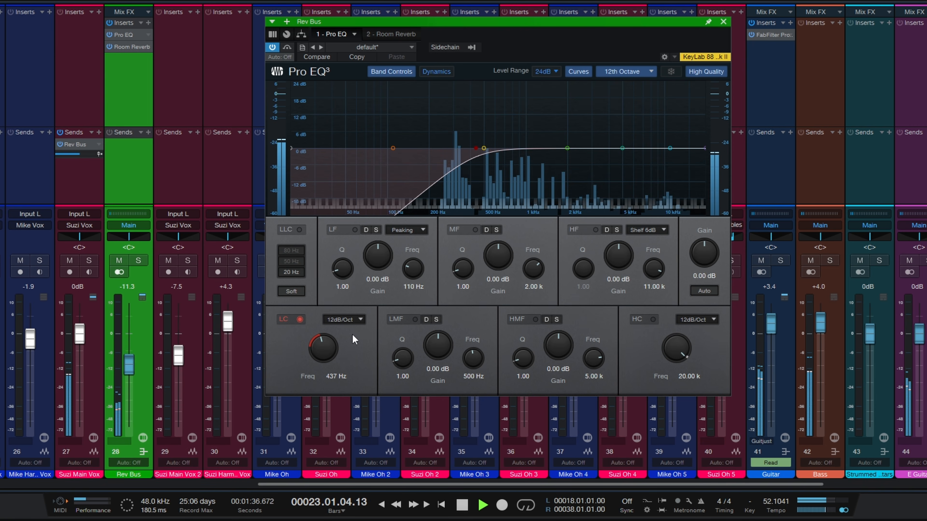
key("space")
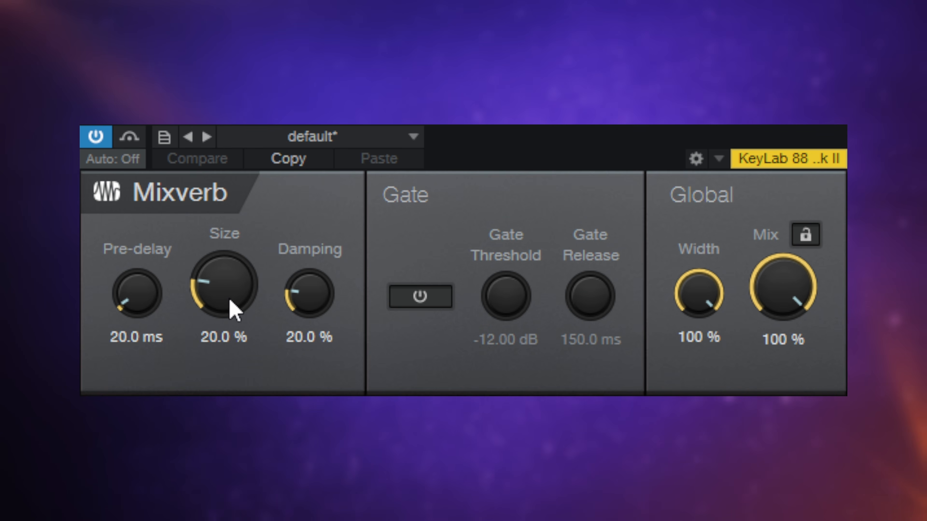
Raise the Mixverb Size to 84%, trying slightly different values around it.
left_click_drag(223, 301, 186, 128)
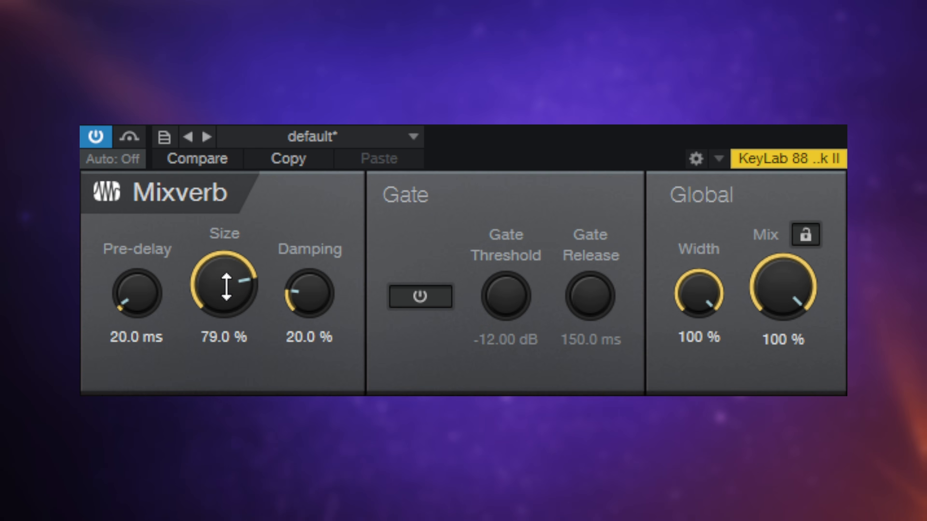
scroll(226, 276, "up", 4)
scroll(226, 276, "down", 3)
scroll(226, 277, "up", 4)
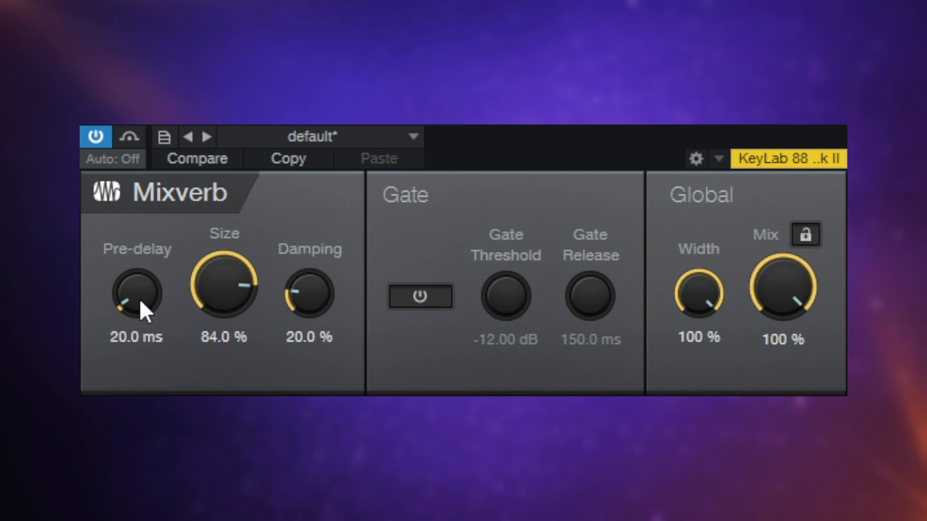
Try short and long Pre-delay times in Mixverb and settle on 17.5 ms.
left_click_drag(141, 302, 127, 291)
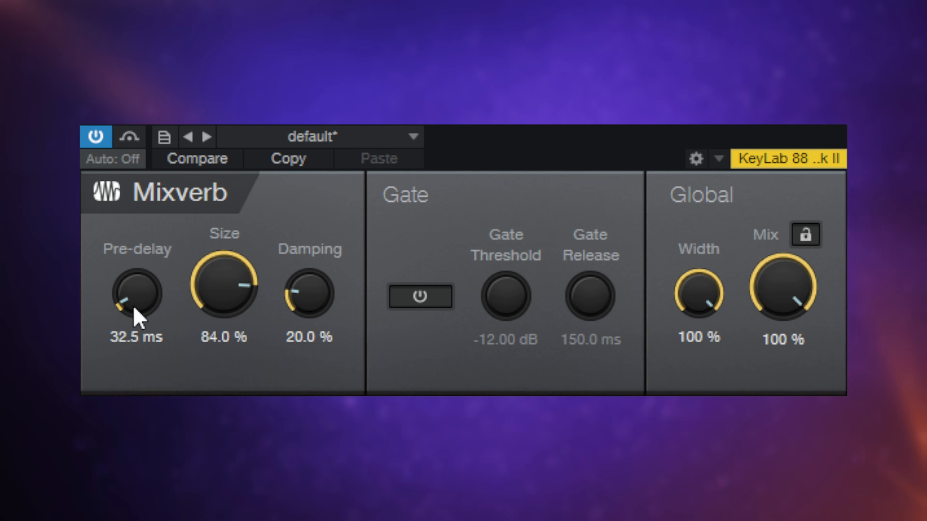
left_click_drag(137, 318, 107, 6)
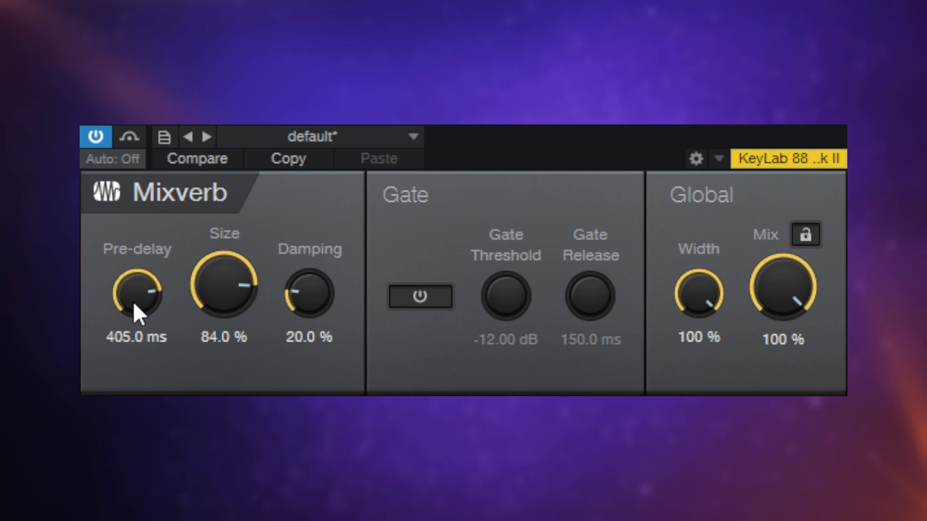
left_click_drag(138, 311, 131, 420)
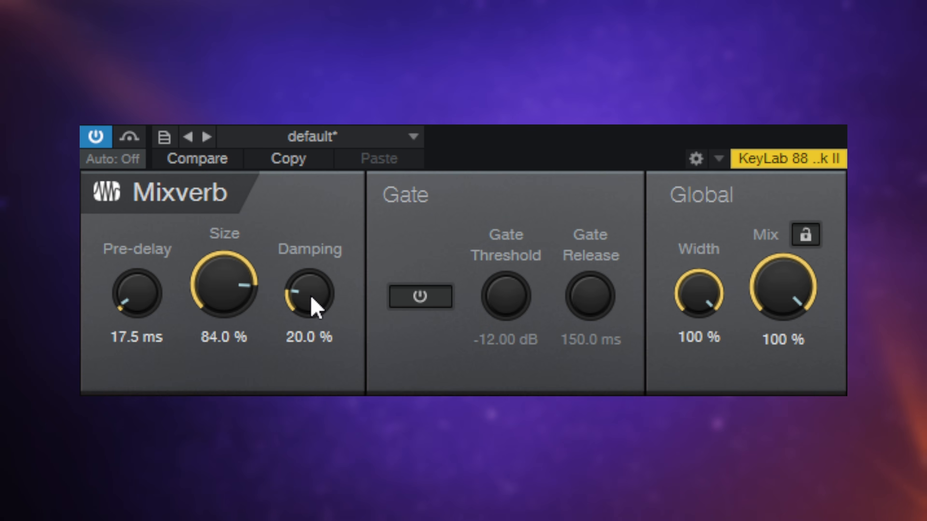
Try a high Damping amount in Mixverb, then set Damping to 0% and Size to 75.5%.
left_click_drag(311, 298, 285, 111)
left_click_drag(304, 305, 303, 278)
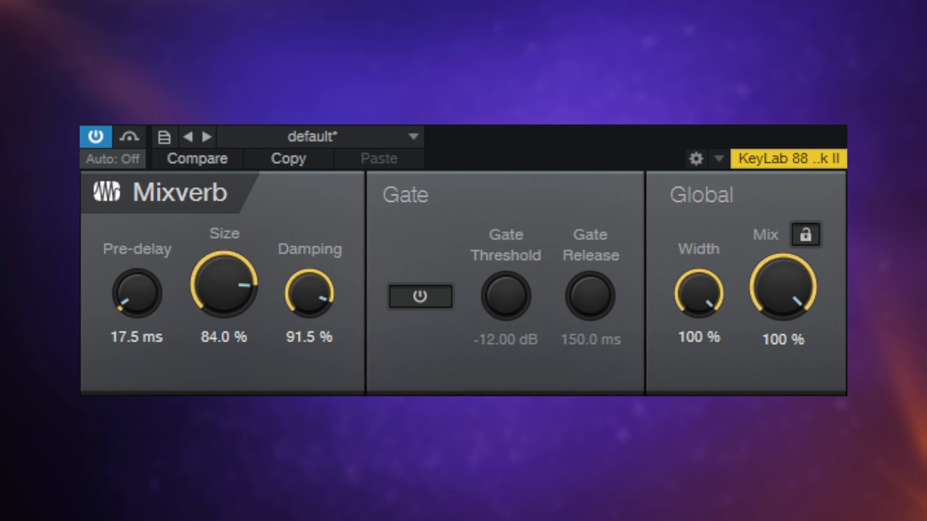
left_click_drag(306, 325, 313, 456)
left_click_drag(215, 296, 224, 339)
left_click_drag(217, 296, 219, 291)
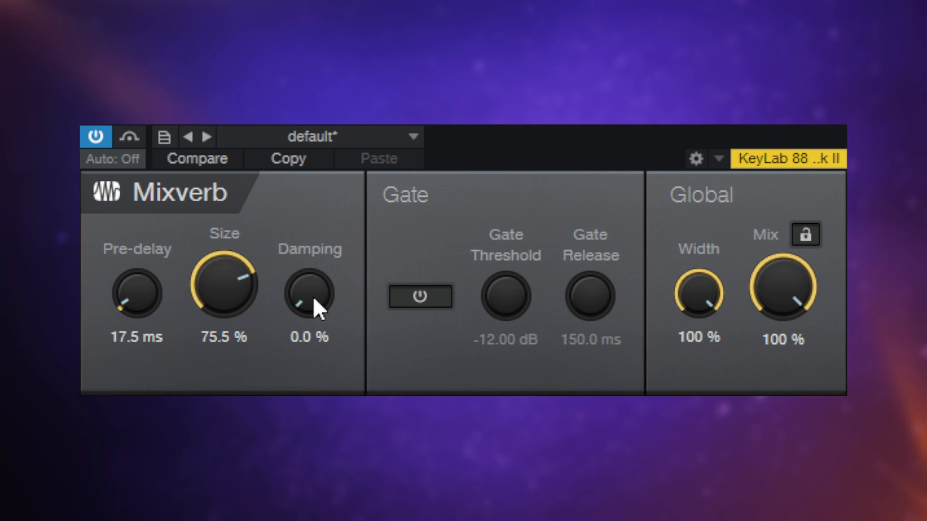
Try high and low Damping amounts in Mixverb and settle on 14%.
left_click_drag(317, 306, 304, 57)
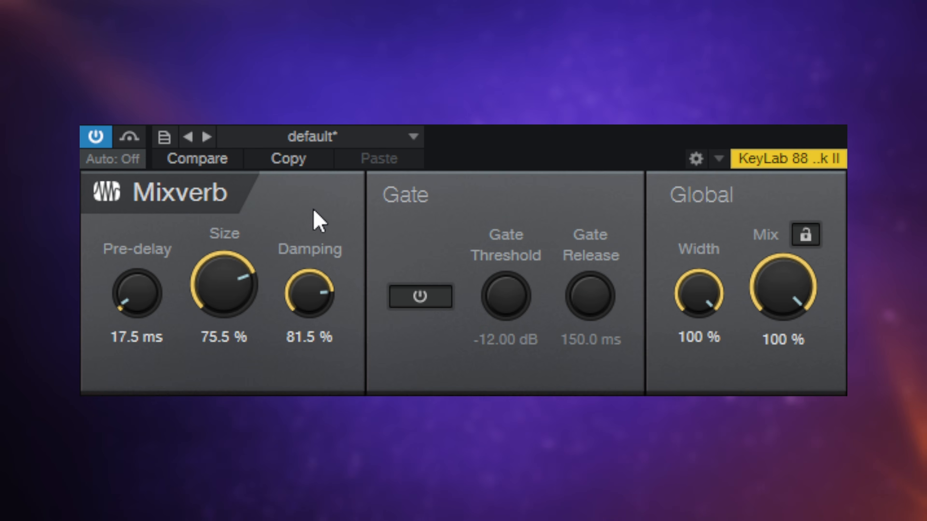
left_click_drag(310, 280, 321, 356)
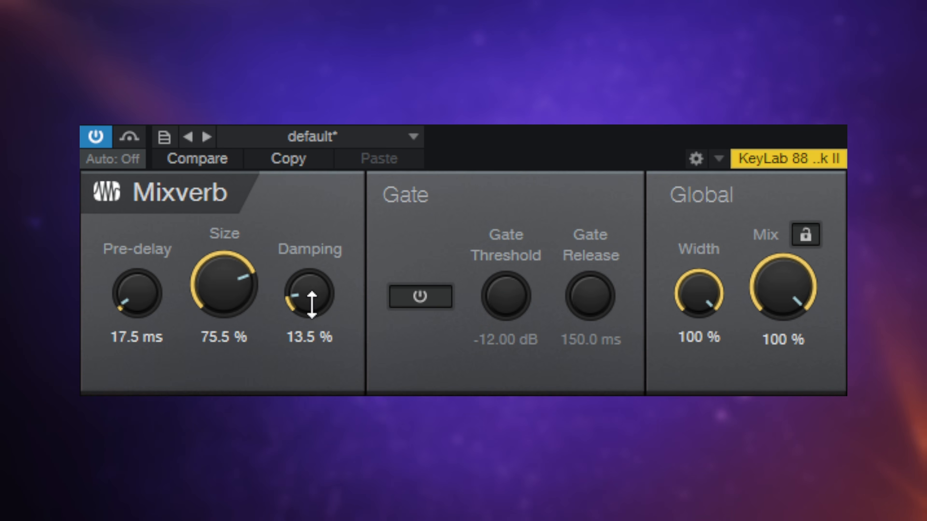
left_click_drag(312, 305, 289, 203)
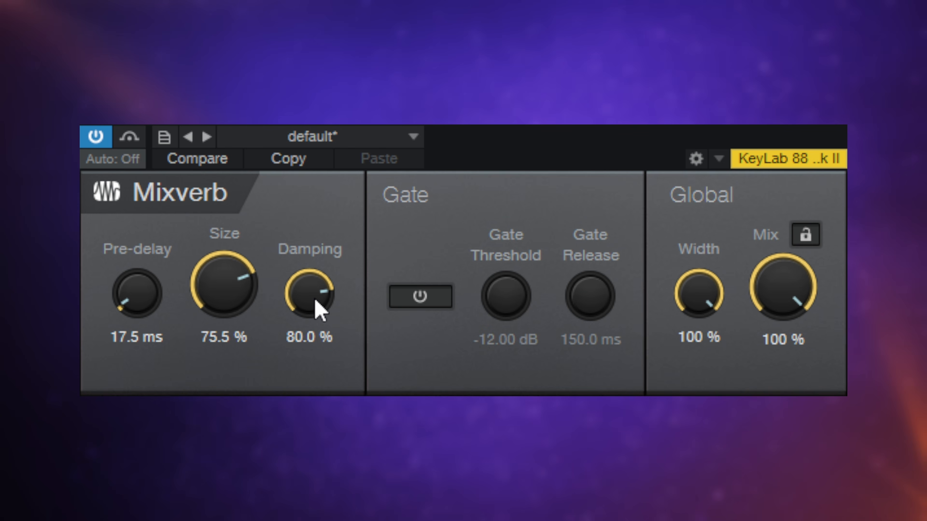
mouse_move(314, 307)
left_mouse_down()
mouse_move(309, 291)
mouse_move(310, 299)
left_mouse_up()
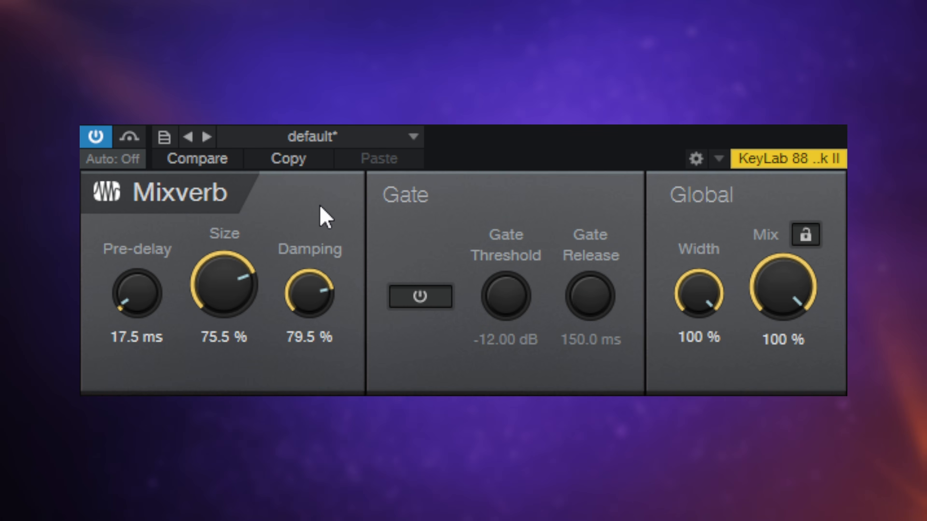
left_click_drag(319, 296, 310, 493)
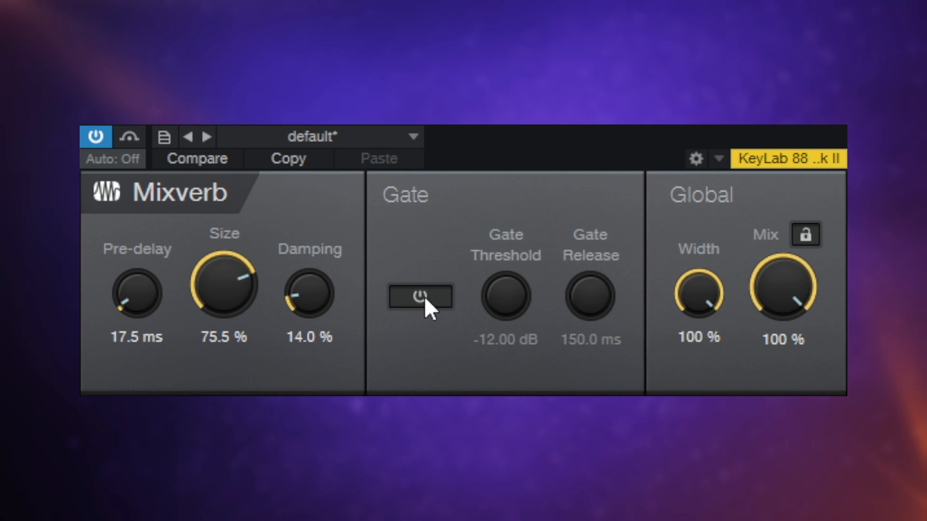
Try the Mixverb gate at several thresholds, leaving Threshold at -30.72 dB and Release at 174 ms, and switch the gate back off.
left_click(420, 305)
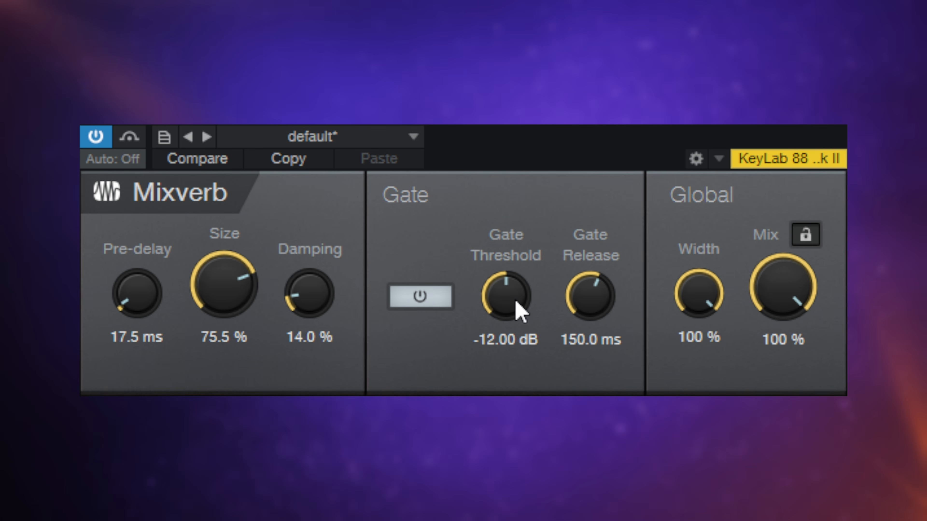
left_click_drag(521, 306, 521, 419)
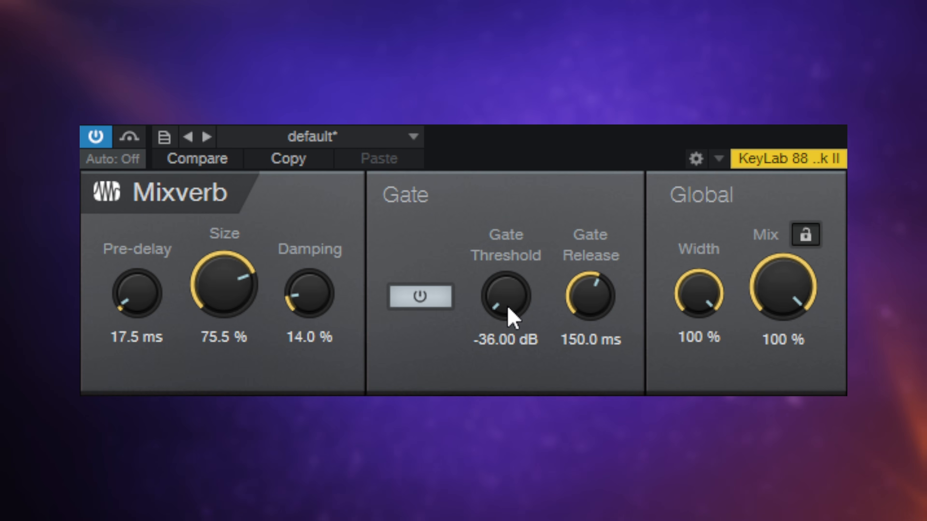
left_click_drag(507, 308, 500, 206)
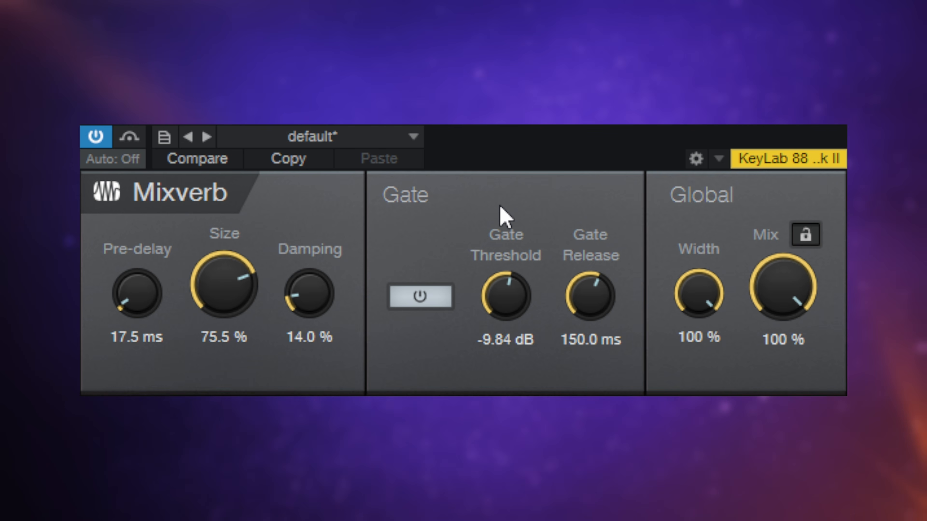
left_click_drag(521, 296, 517, 353)
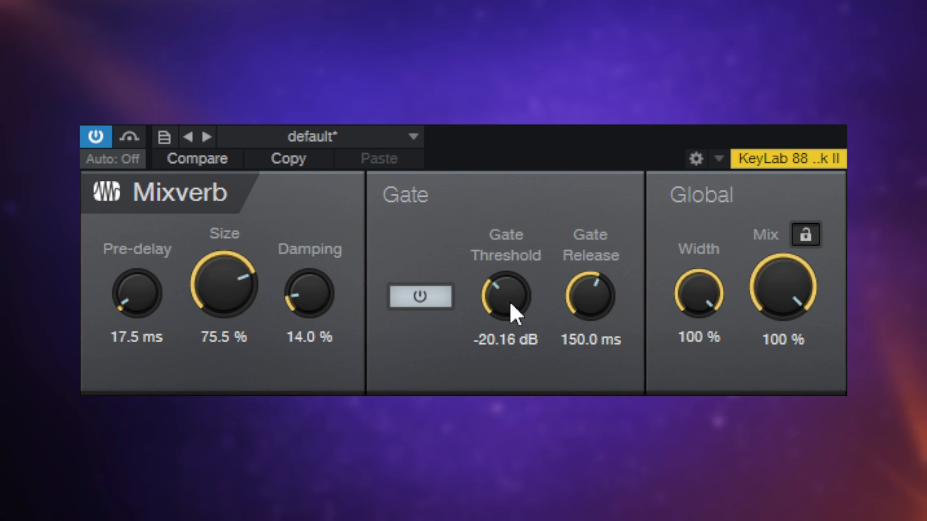
left_click_drag(511, 305, 509, 362)
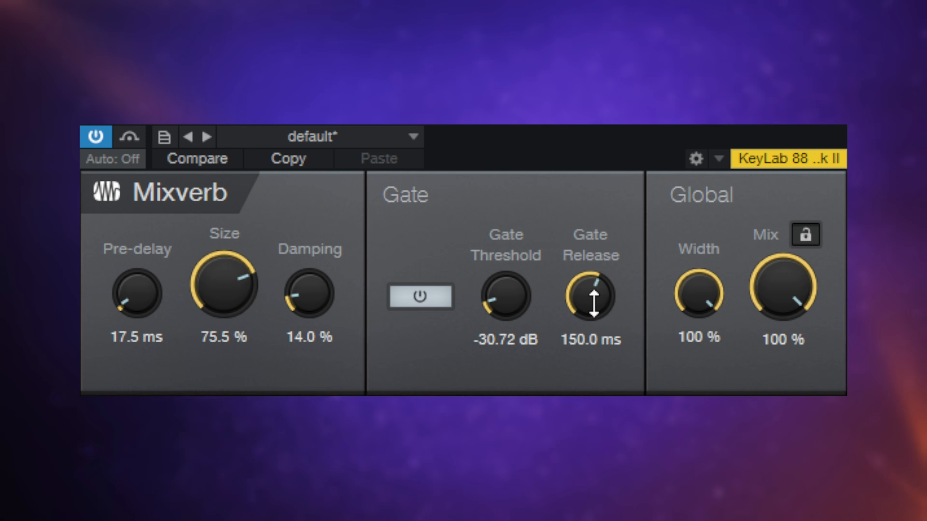
left_click_drag(593, 303, 594, 278)
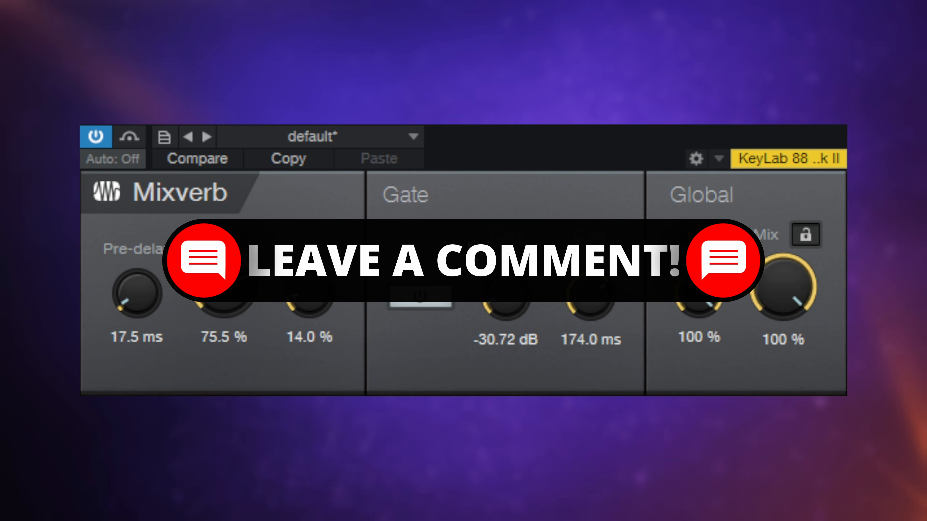
left_click(412, 300)
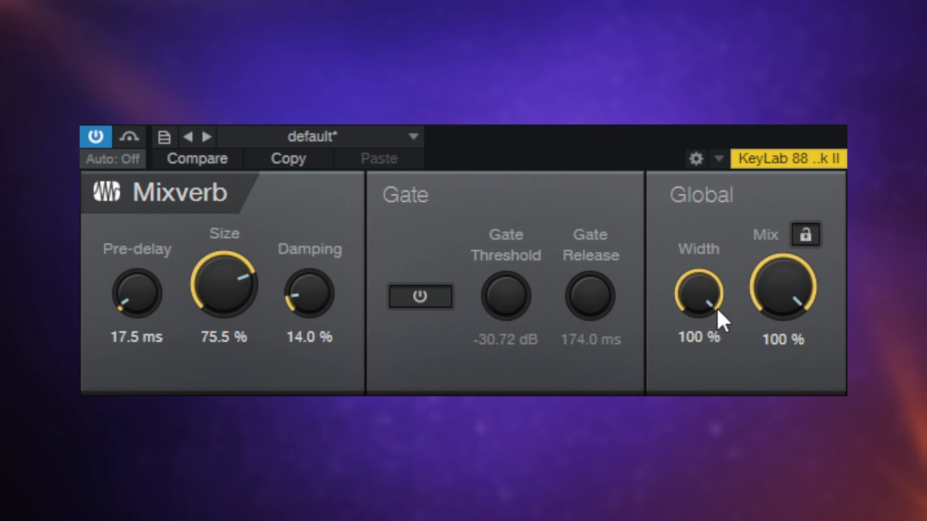
Try narrowing the Mixverb Width to 0% and raise it again.
left_click_drag(704, 292, 704, 365)
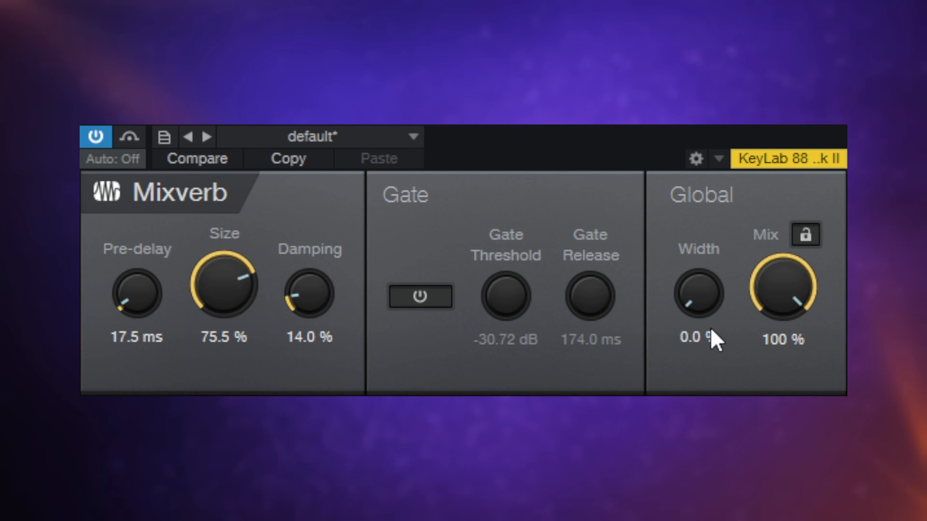
left_click_drag(700, 309, 693, 233)
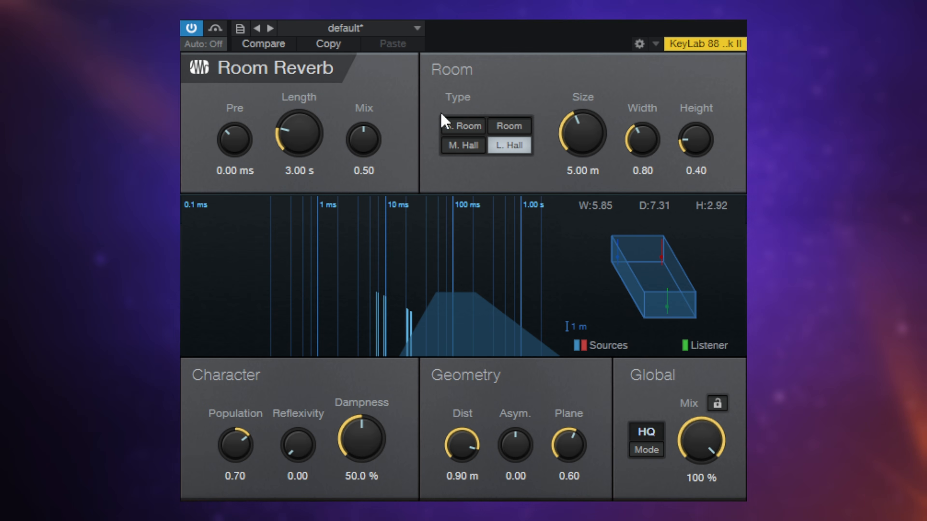
Try the small room, room and medium hall types in Room Reverb and return to the large hall.
left_click(465, 127)
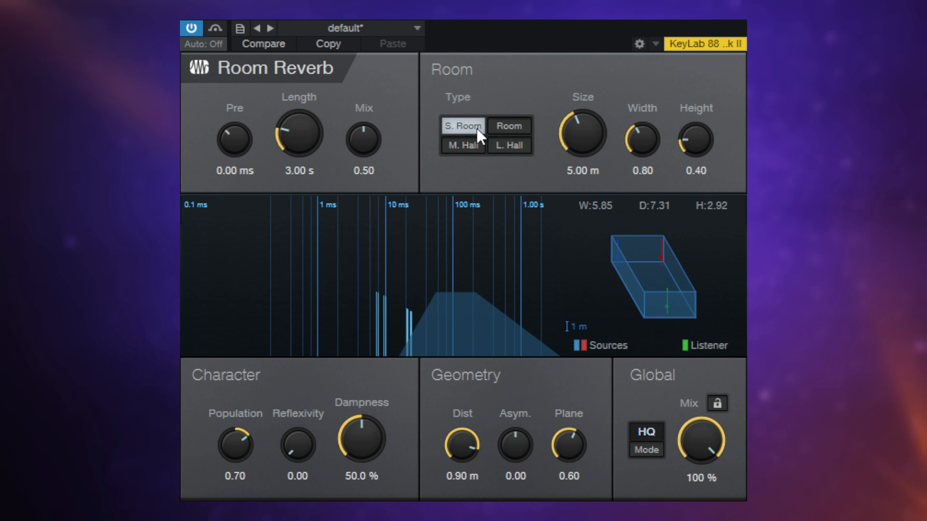
left_click(512, 126)
left_click(509, 148)
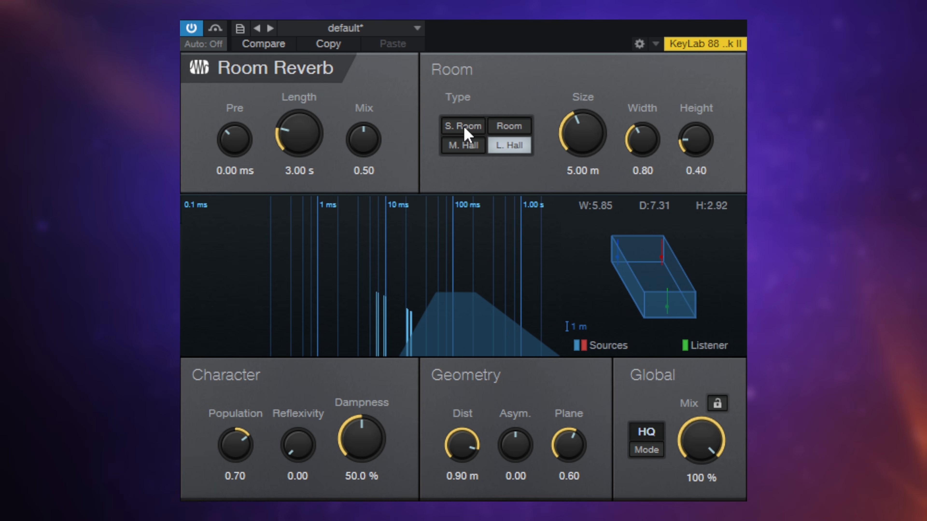
left_click(463, 126)
left_click(464, 146)
left_click(510, 130)
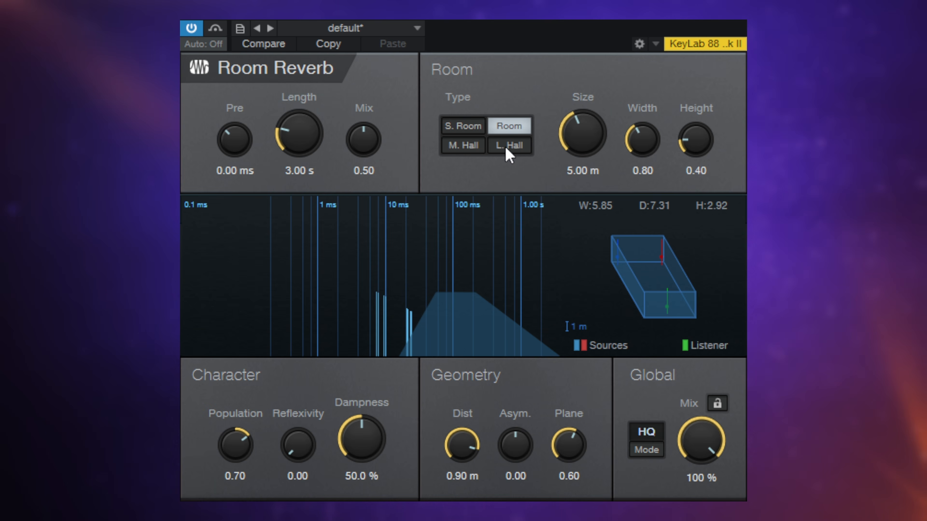
left_click(509, 148)
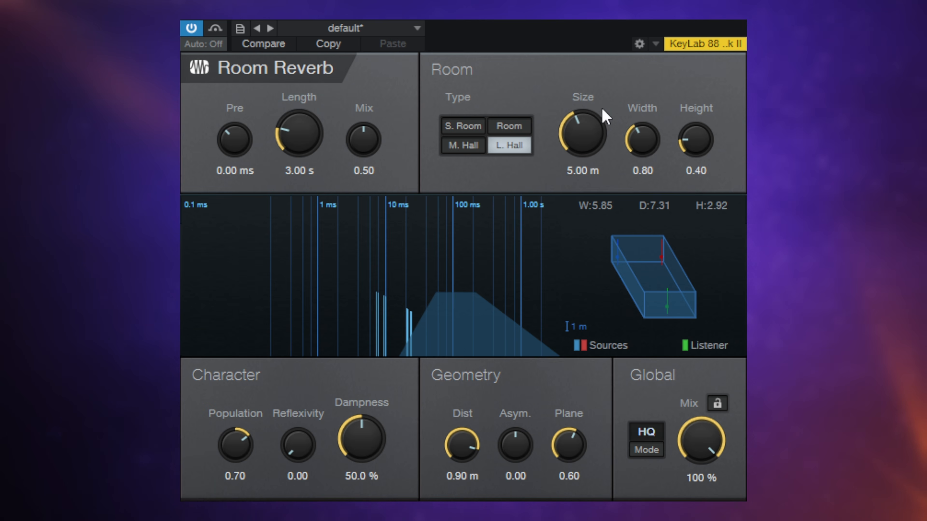
Shape the Room Reverb space with Size 6.70 m, Width 1.83 and Height 0.91, trying larger values along the way.
left_click_drag(586, 145, 586, 114)
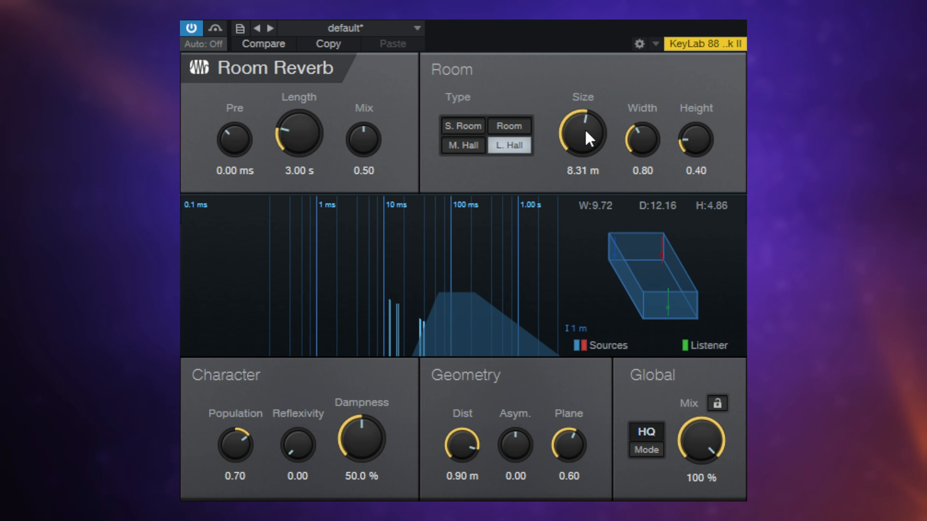
mouse_move(588, 139)
left_mouse_down()
mouse_move(591, 56)
mouse_move(581, 236)
mouse_move(581, 137)
left_mouse_up()
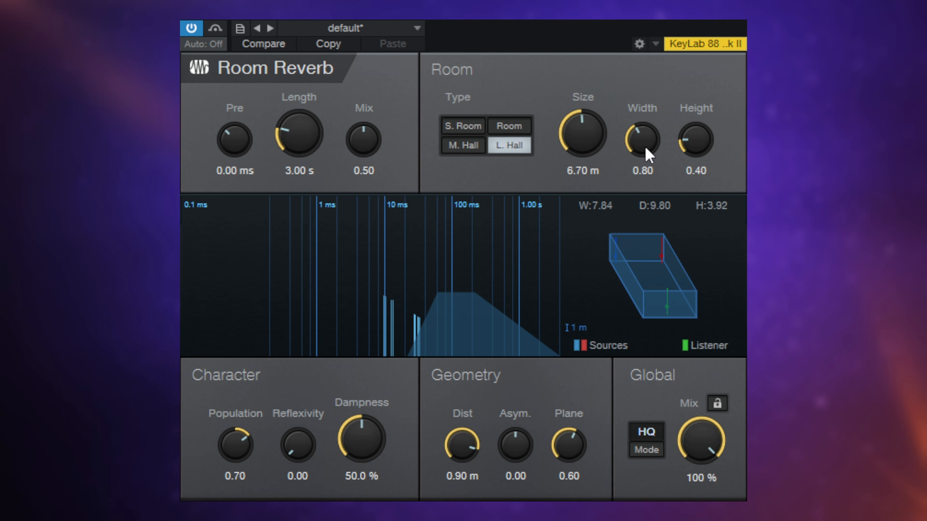
left_click_drag(646, 155, 695, 0)
left_click_drag(643, 141, 645, 91)
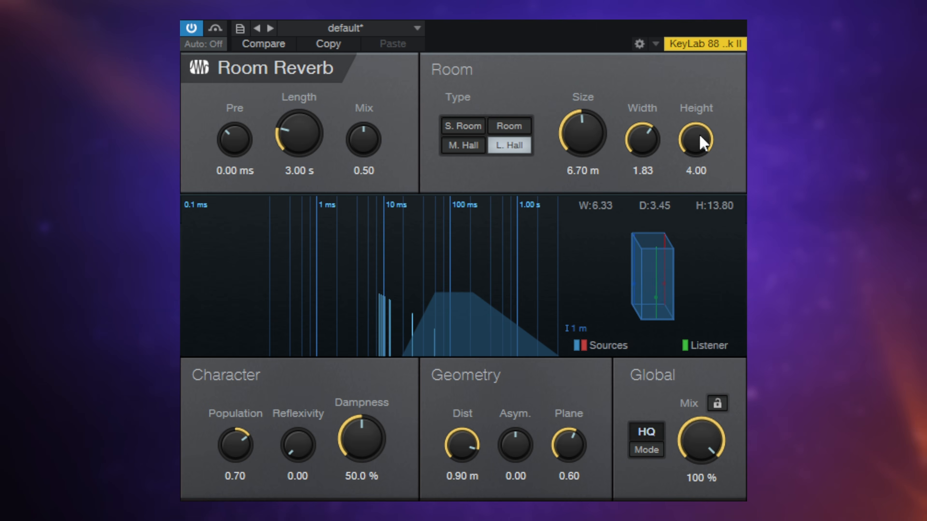
left_click_drag(699, 145, 695, 248)
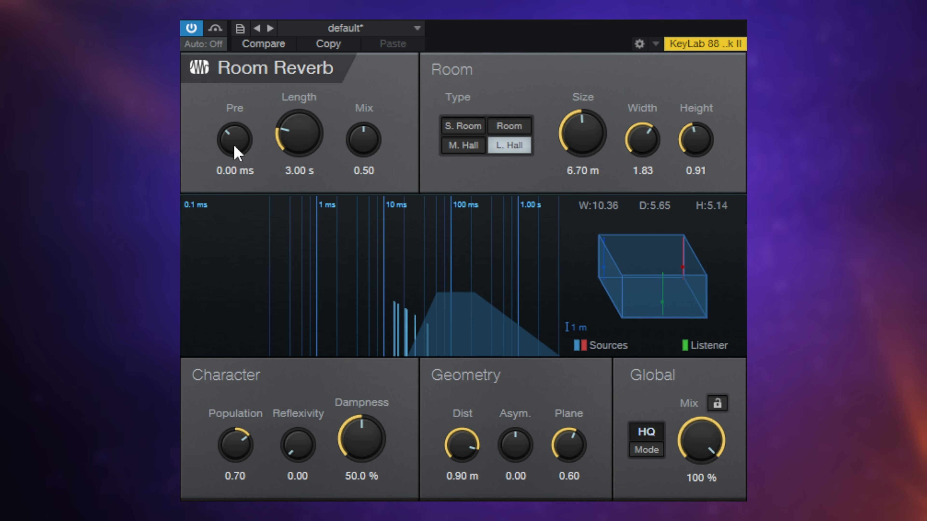
Set Room Reverb's Pre to 4.50 ms, Length to 6.60 s after trying a much longer tail, and the early/late Mix to 0.34.
mouse_move(232, 139)
left_mouse_down()
mouse_move(233, 154)
mouse_move(235, 132)
mouse_move(237, 144)
left_mouse_up()
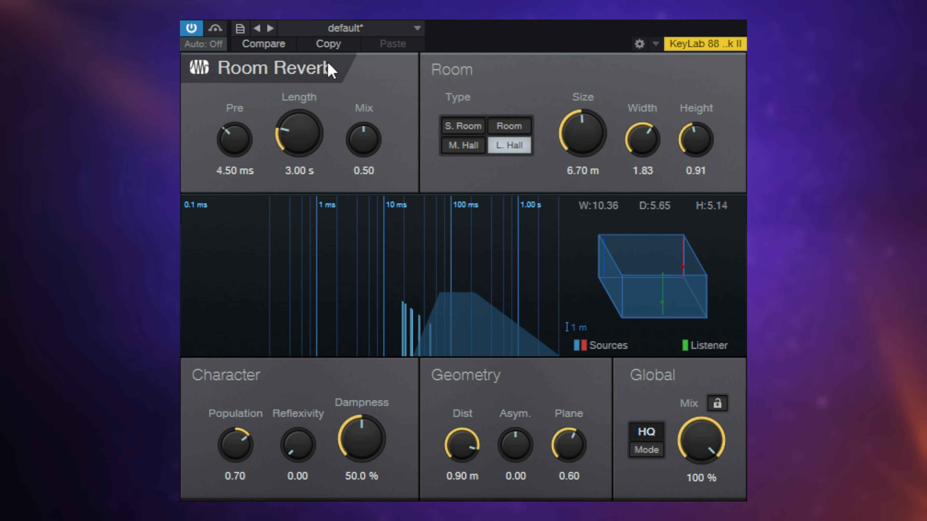
left_click_drag(309, 145, 302, 113)
left_click_drag(306, 148, 298, 156)
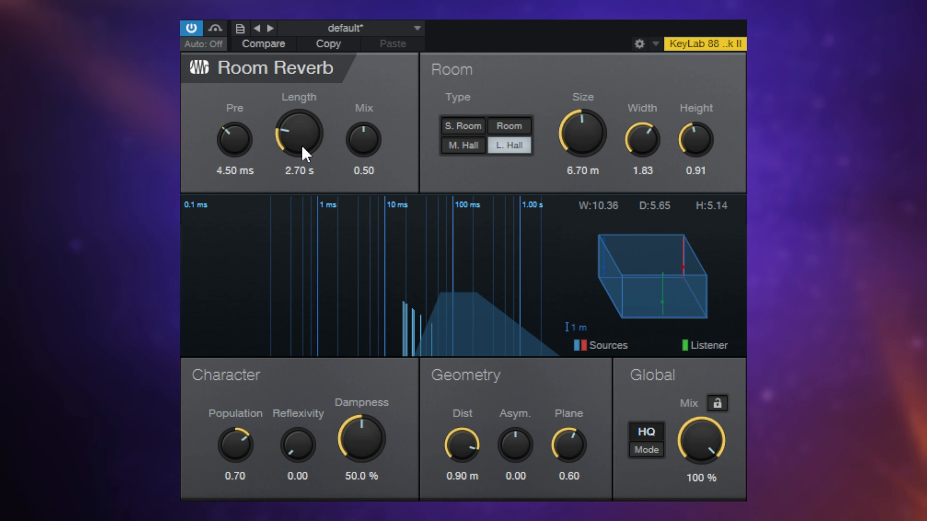
left_click_drag(305, 153, 298, 46)
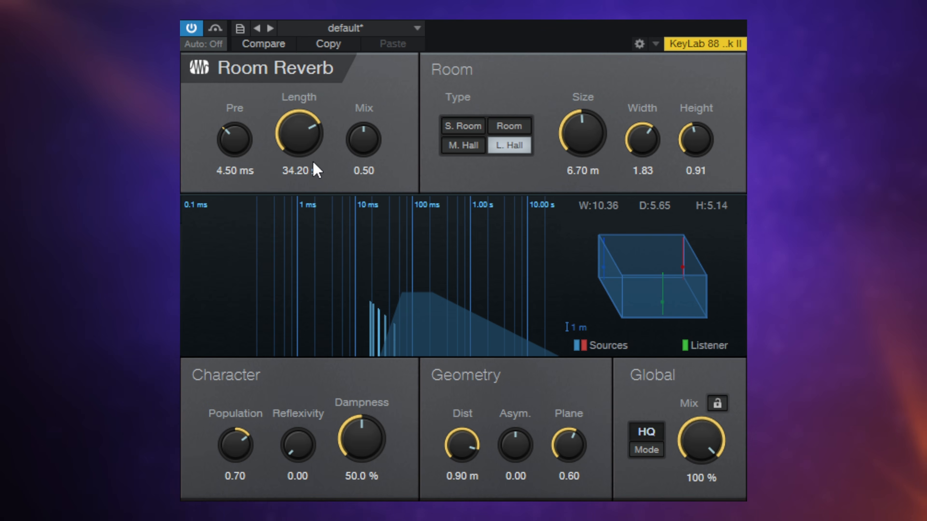
left_click_drag(302, 149, 311, 227)
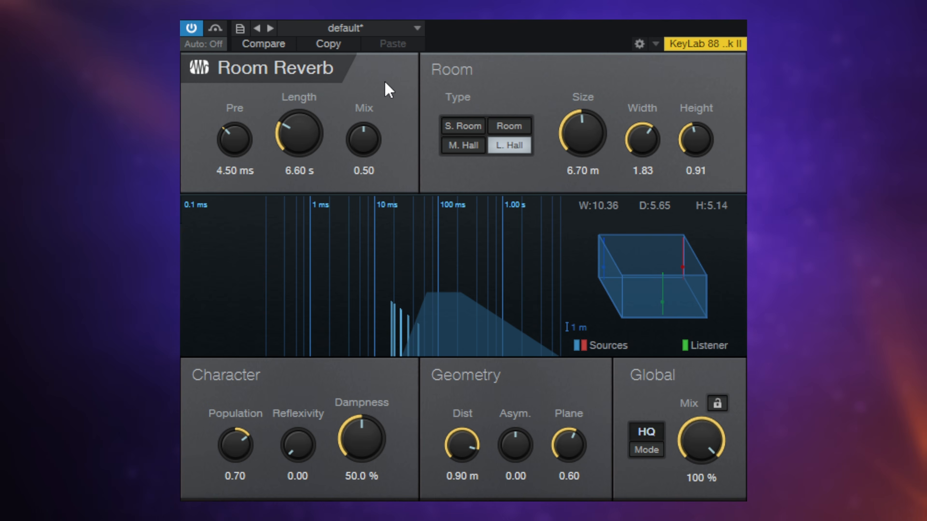
left_click_drag(368, 146, 366, 167)
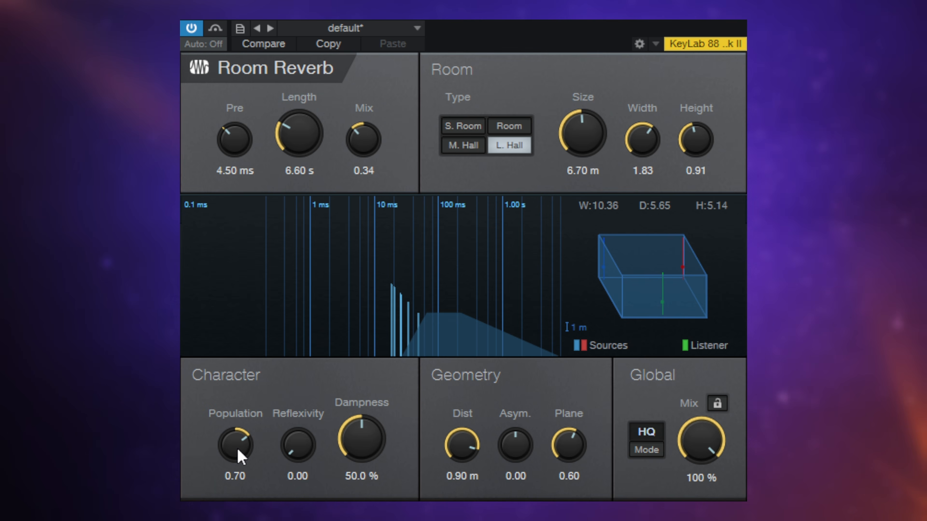
Set the Room Reverb character to Population 0.50, Reflexivity 0.39 and Dampness 39.5%.
left_click_drag(241, 443, 231, 480)
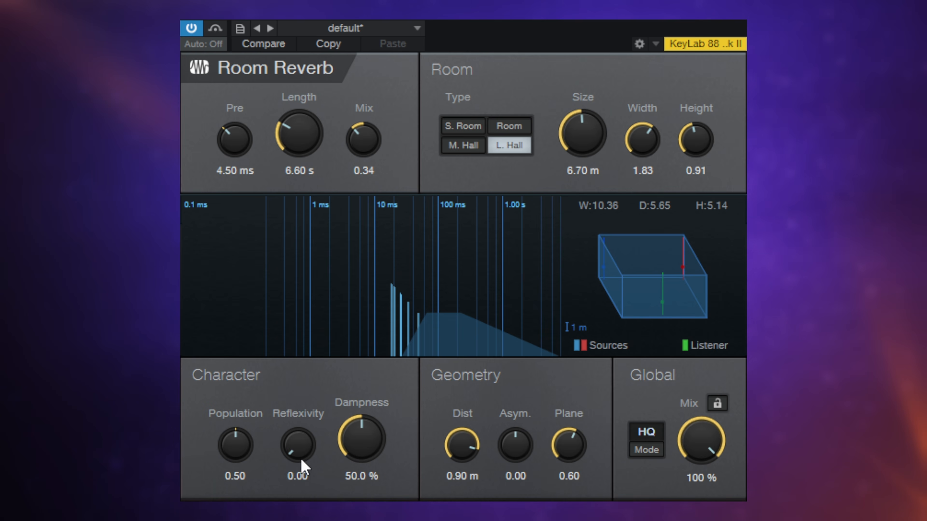
left_click_drag(298, 423, 304, 389)
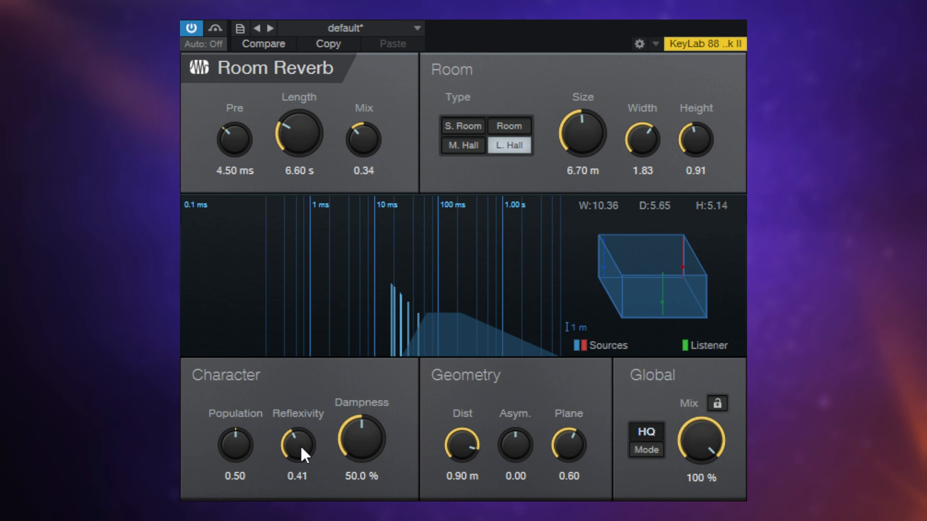
mouse_move(304, 456)
left_mouse_down()
mouse_move(289, 434)
mouse_move(292, 405)
mouse_move(298, 449)
mouse_move(290, 396)
mouse_move(308, 459)
left_mouse_up()
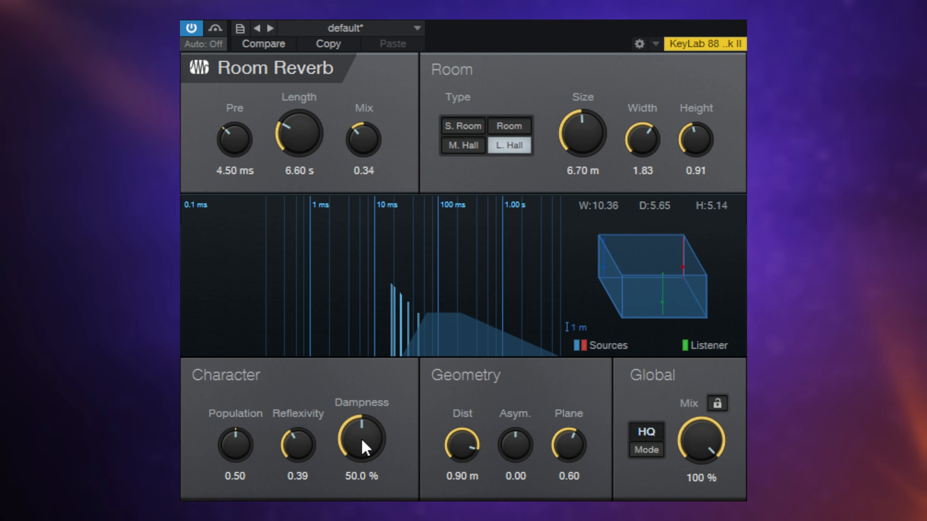
left_click_drag(364, 447, 368, 468)
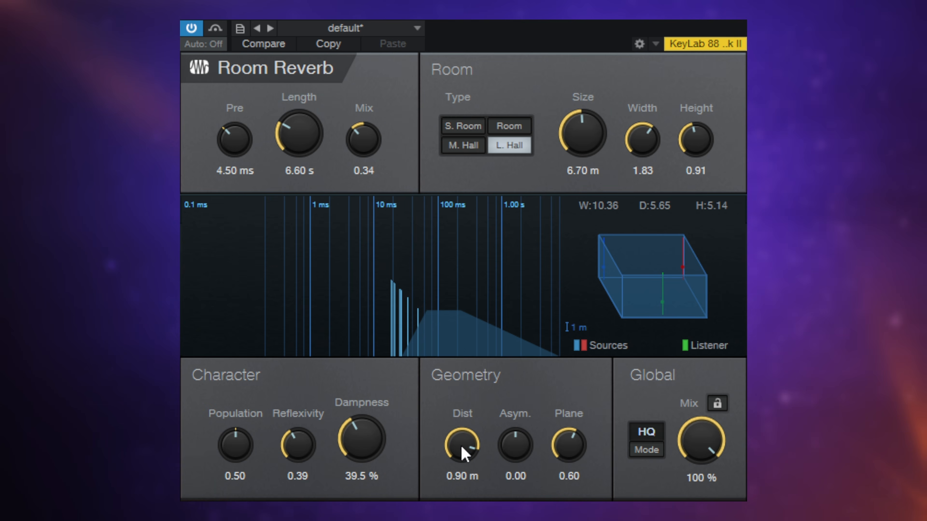
Adjust the Room Reverb geometry: set Dist to 0.41 m, try different Asym. values and lower the Plane.
left_click_drag(462, 455, 463, 484)
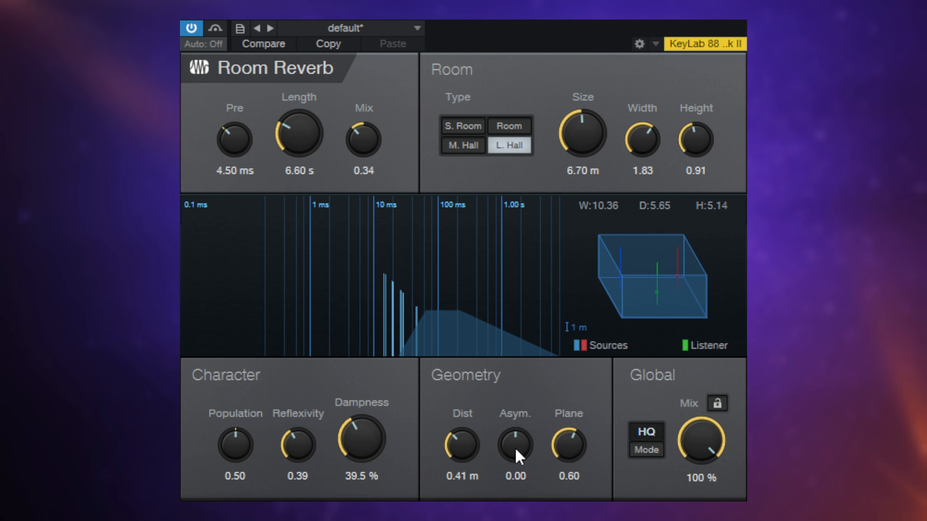
left_click_drag(514, 445, 519, 416)
mouse_move(520, 416)
left_mouse_down()
mouse_move(519, 408)
mouse_move(519, 474)
mouse_move(521, 409)
mouse_move(518, 463)
left_mouse_up()
mouse_move(575, 446)
left_mouse_down()
mouse_move(577, 394)
mouse_move(569, 467)
mouse_move(563, 405)
mouse_move(566, 497)
mouse_move(560, 453)
mouse_move(569, 425)
mouse_move(575, 472)
mouse_move(576, 463)
left_mouse_up()
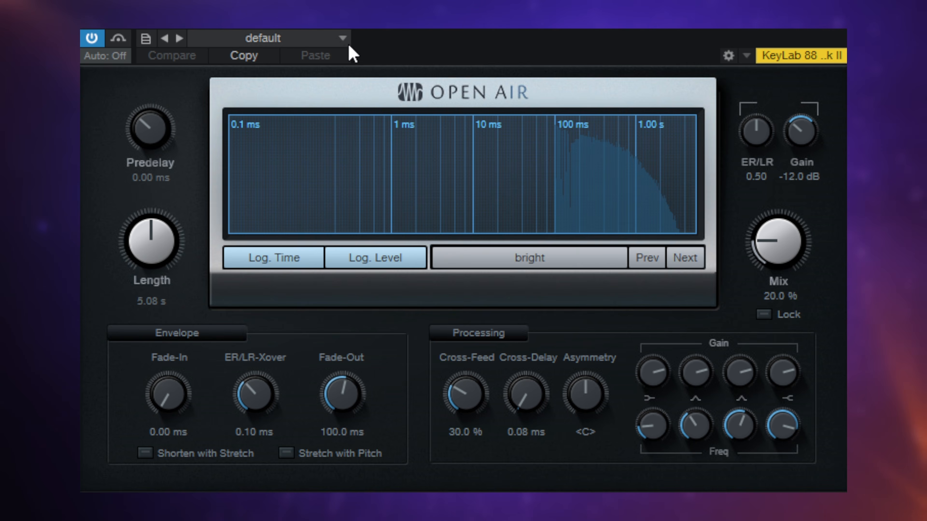
Load the Bright preset from the Large Halls group of the Halls presets into Open Air.
left_click(335, 39)
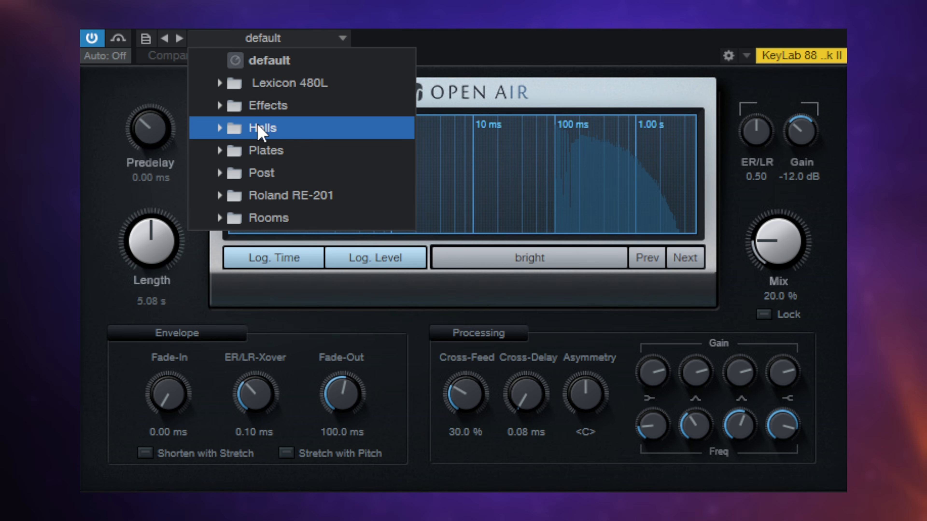
left_click(221, 130)
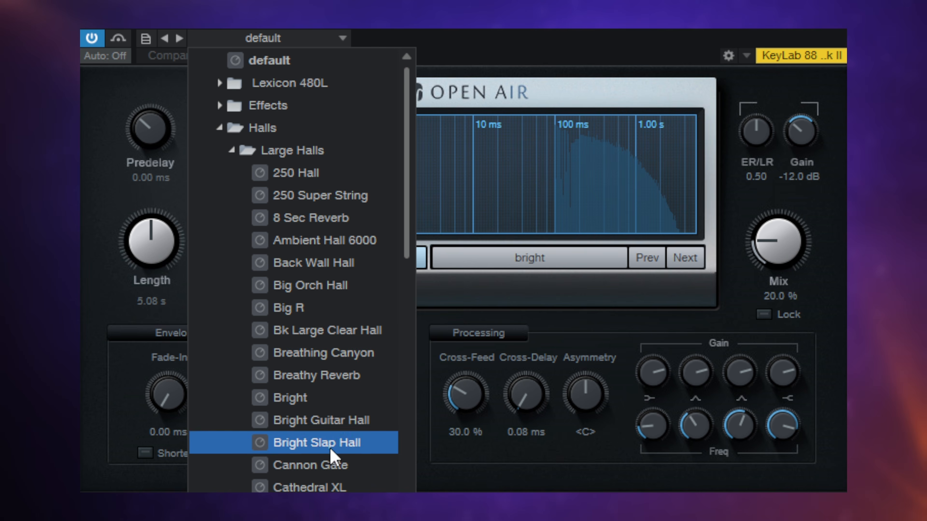
left_click(294, 399)
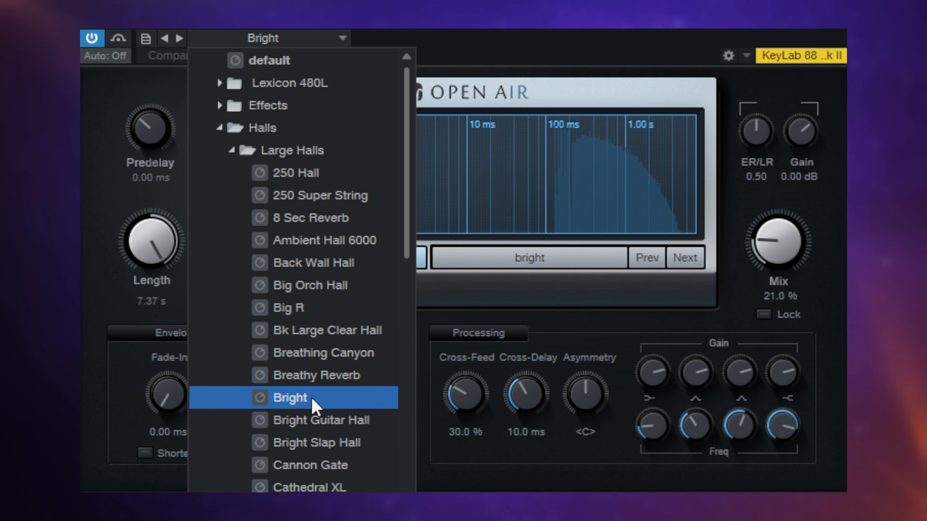
left_click(608, 323)
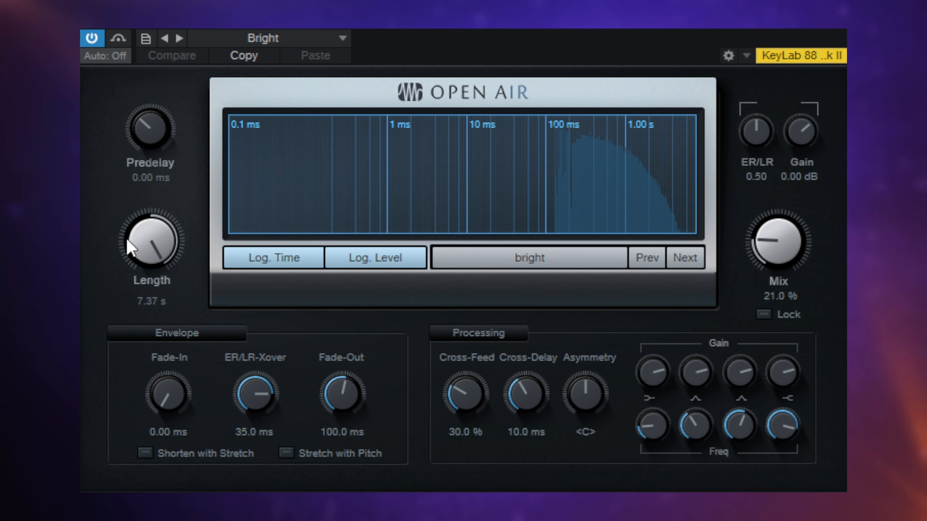
Adjust the Bright reverb to Length 5.03 s, Fade-Out 95.8 ms and Mix 12.5%, trying an ER/LR-Xover of 10.7 ms along the way.
left_click_drag(154, 253, 141, 331)
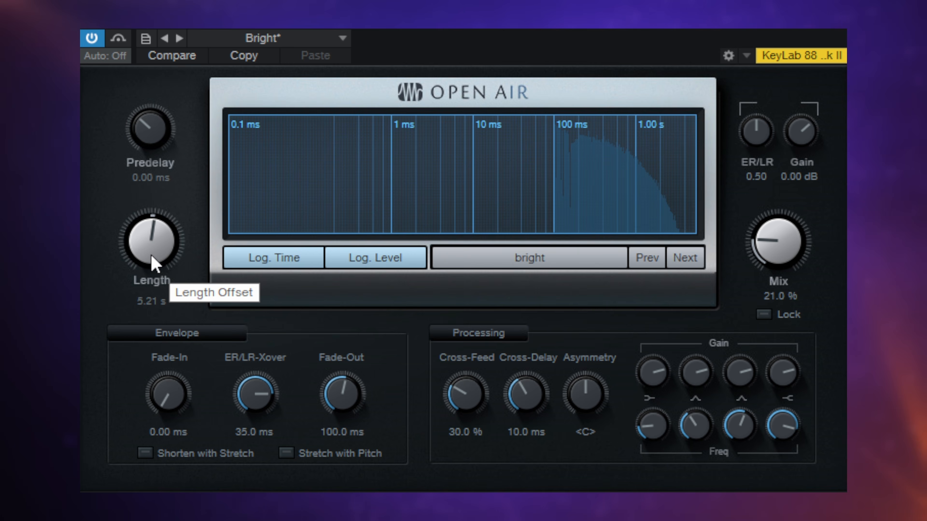
left_click_drag(154, 272, 153, 263)
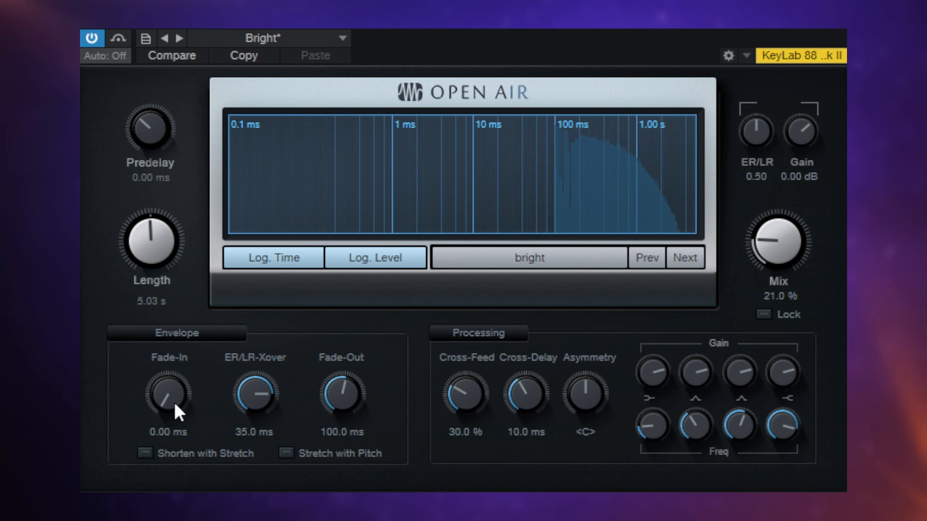
mouse_move(178, 409)
left_mouse_down()
mouse_move(167, 268)
mouse_move(168, 421)
left_mouse_up()
left_click_drag(352, 397, 346, 396)
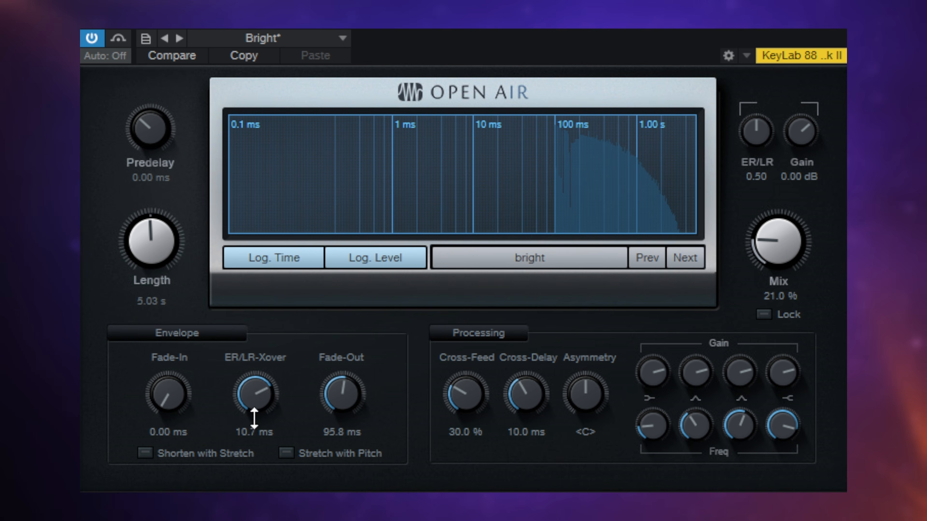
left_click_drag(256, 404, 256, 404)
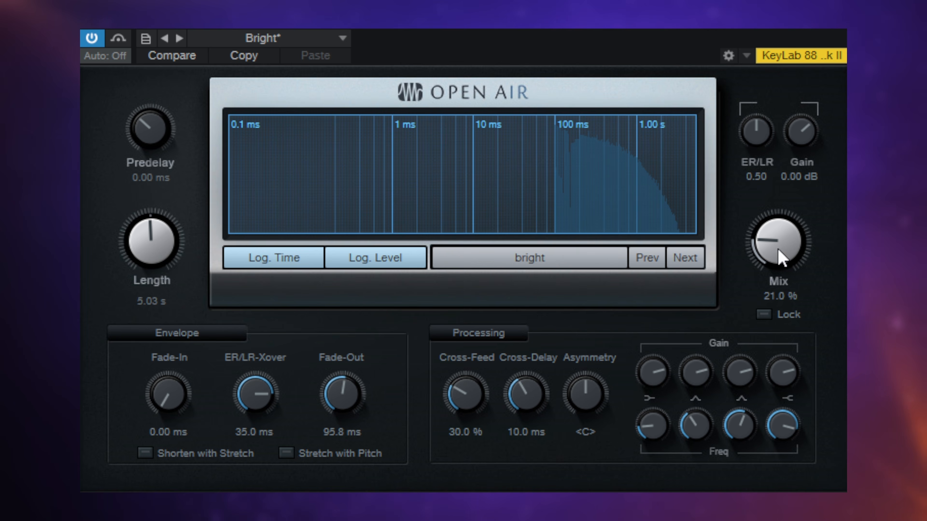
mouse_move(777, 250)
left_mouse_down()
mouse_move(774, 281)
mouse_move(772, 192)
mouse_move(773, 256)
mouse_move(774, 243)
left_mouse_up()
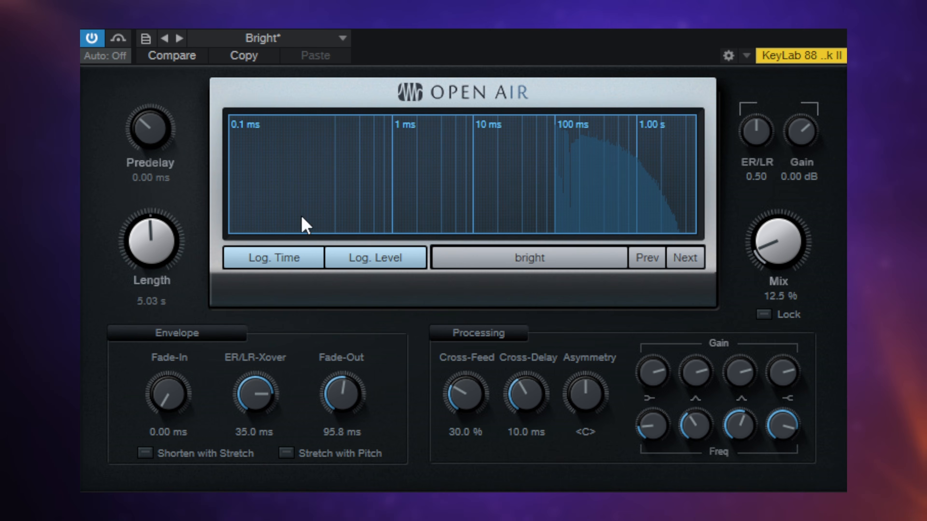
Load the Large Hall preset from the Lexicon 480L folder and lower its Mix to 38%.
left_click(317, 34)
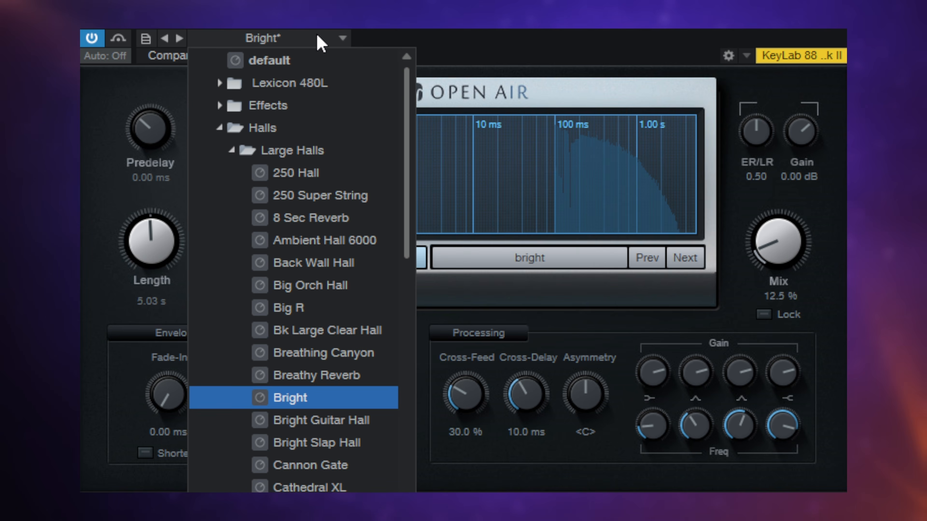
left_click(220, 128)
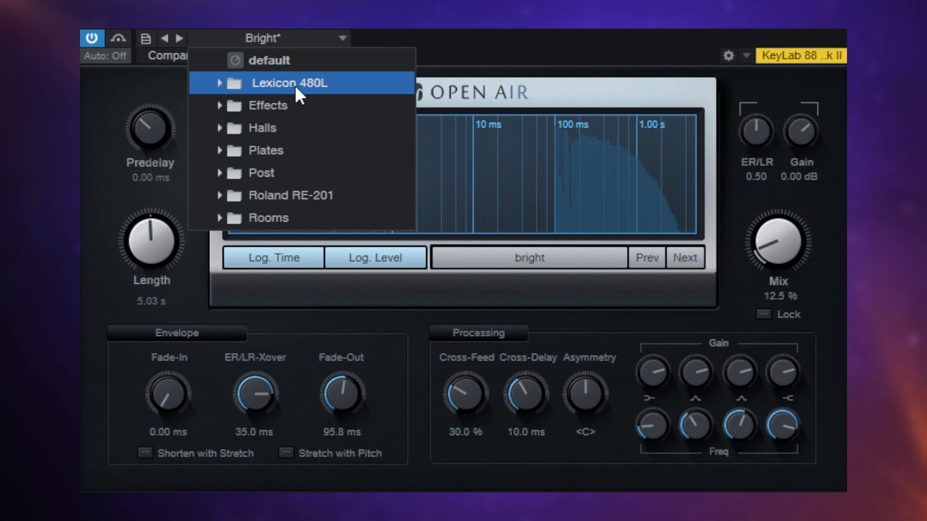
left_click(220, 84)
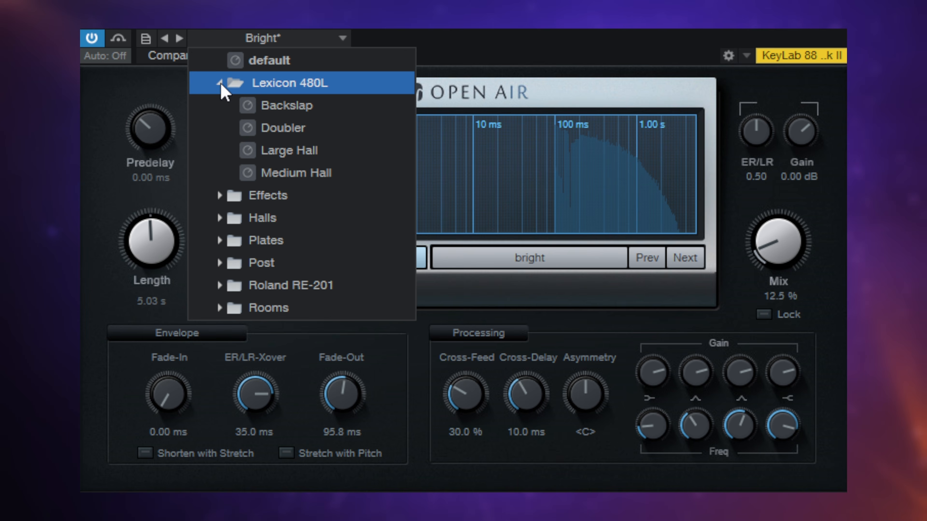
left_click(276, 155)
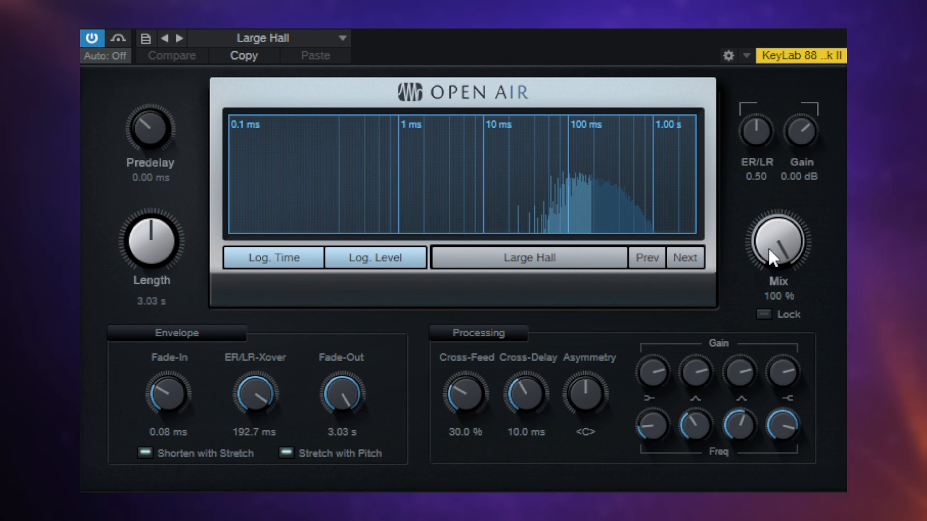
left_click_drag(772, 252, 782, 384)
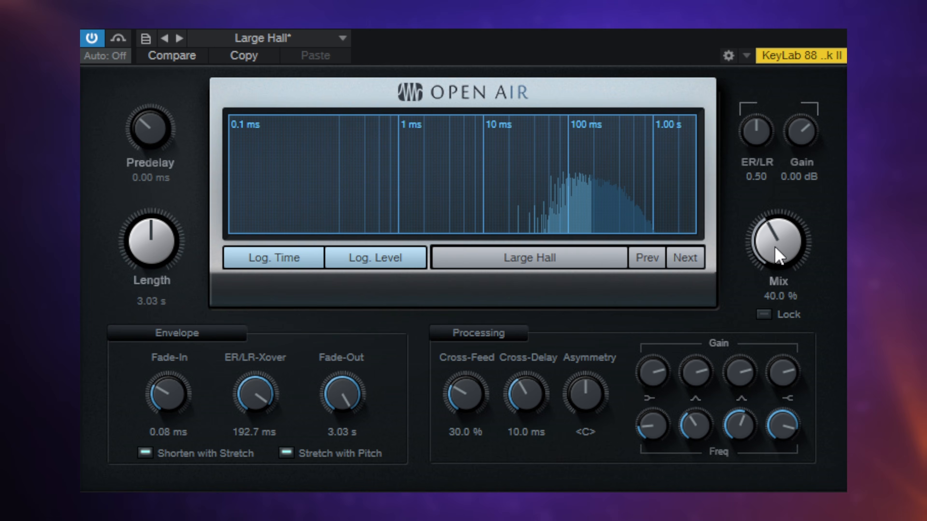
left_click_drag(776, 256, 776, 260)
Switch Open Air to the Doubler preset from the Lexicon 480L folder.
left_click(262, 38)
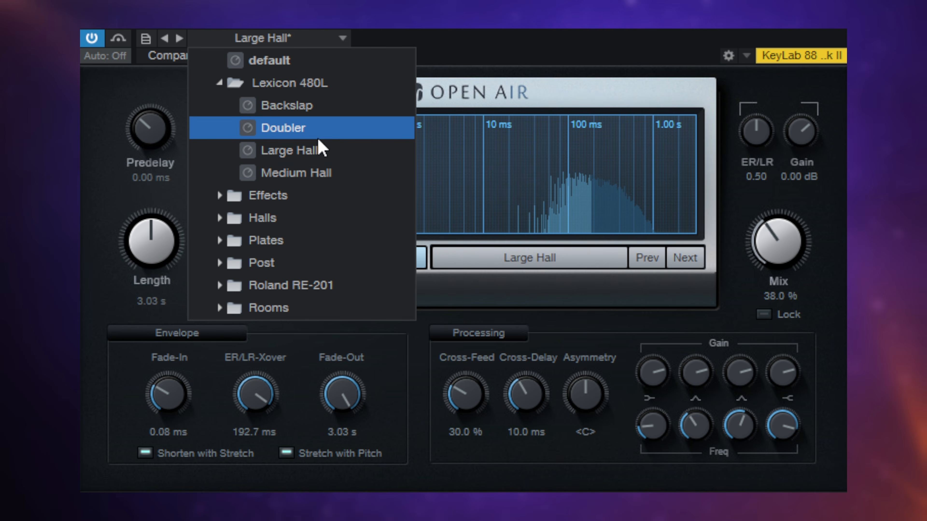
left_click(310, 132)
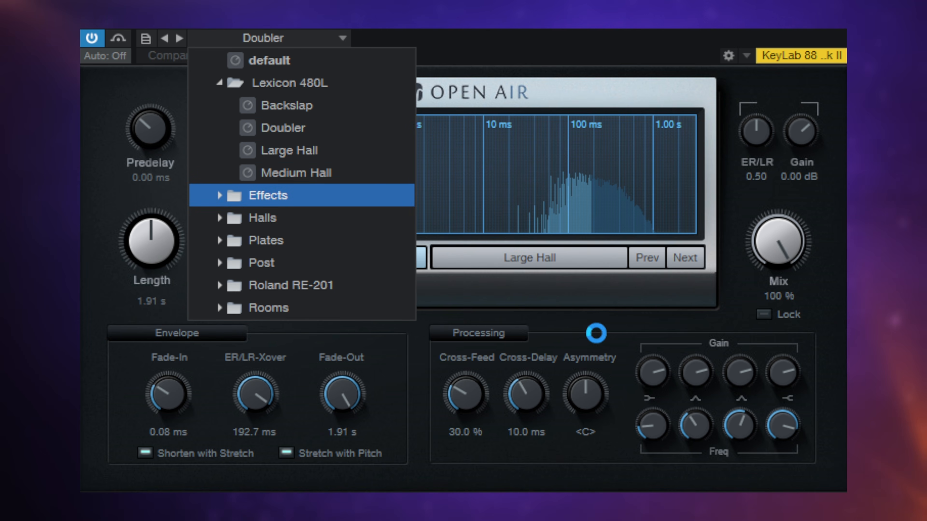
left_click(597, 329)
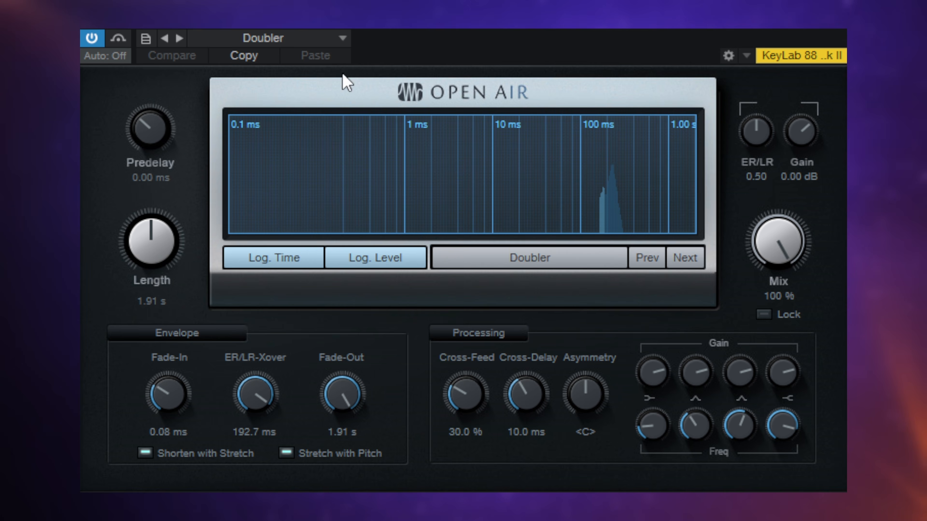
Load the Spring Medium preset from the Roland RE-201 folder and reduce its Mix to 59%.
left_click(298, 42)
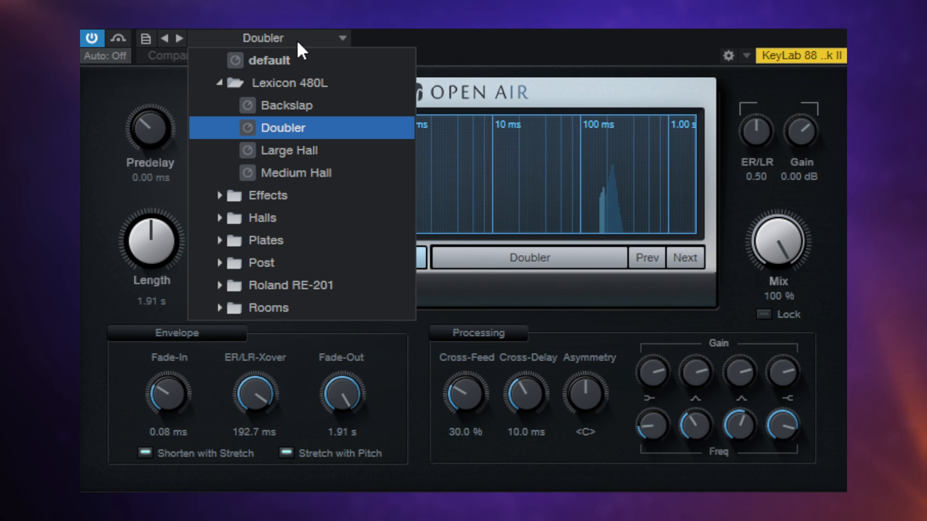
left_click(220, 83)
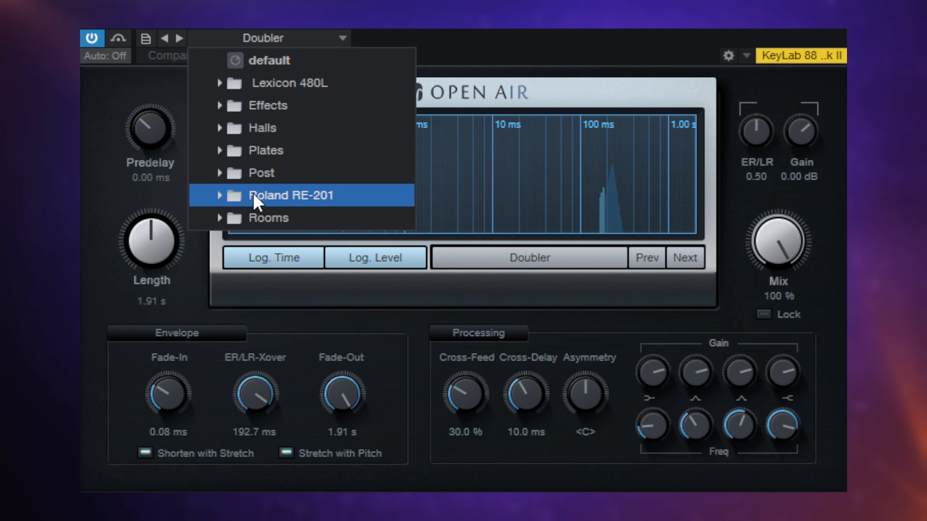
left_click(217, 196)
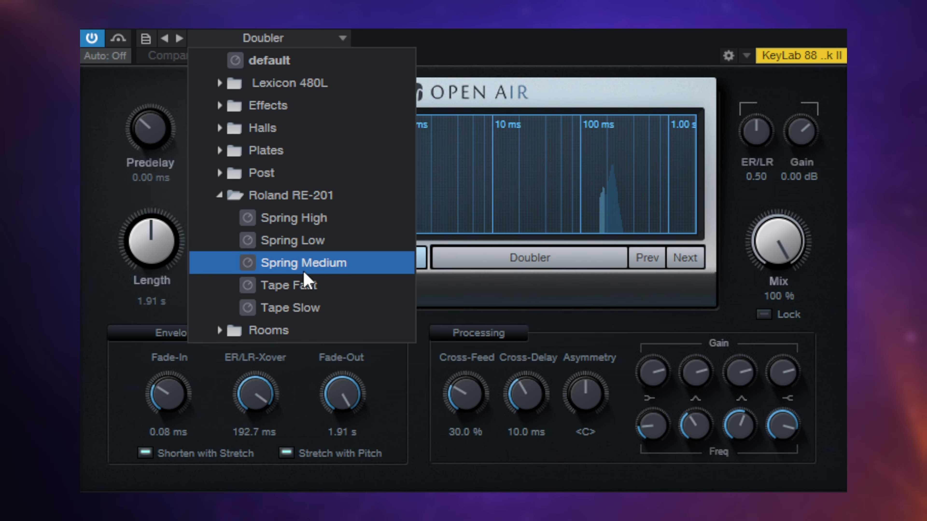
left_click(311, 271)
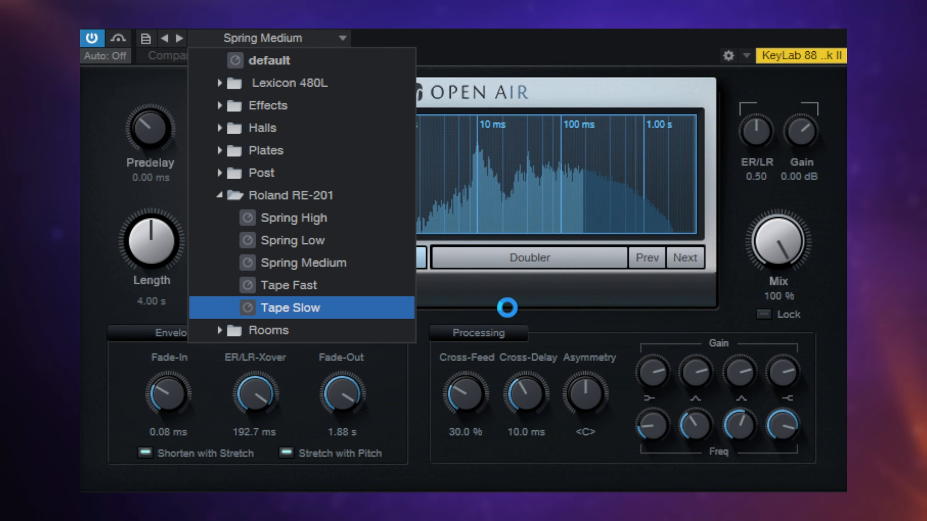
left_click(590, 337)
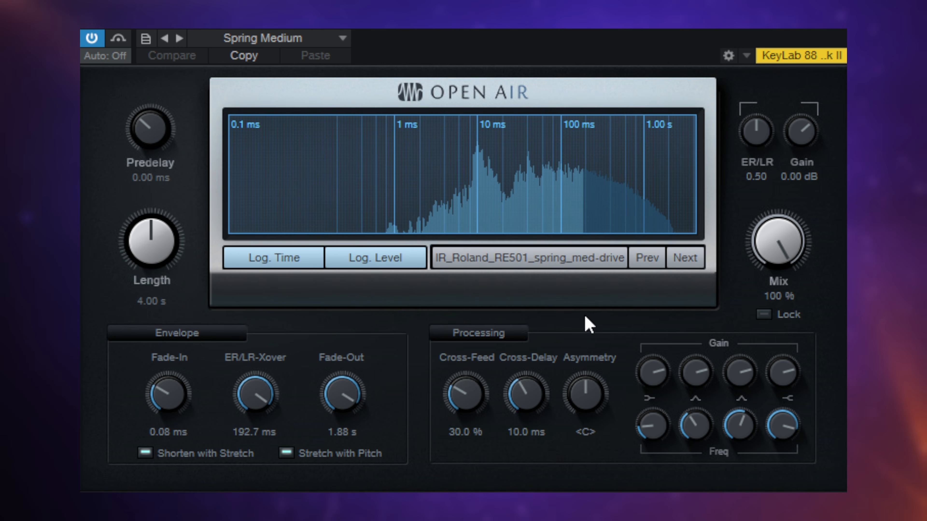
left_click_drag(777, 258, 761, 319)
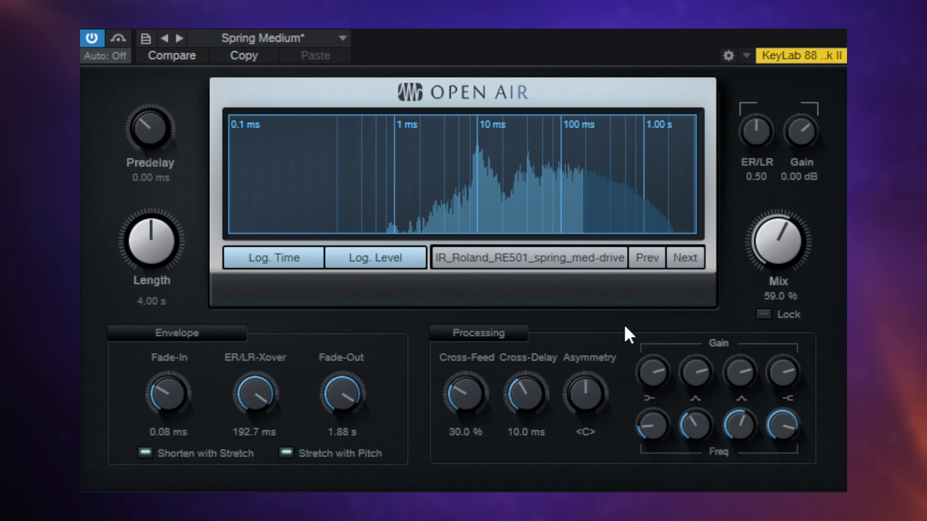